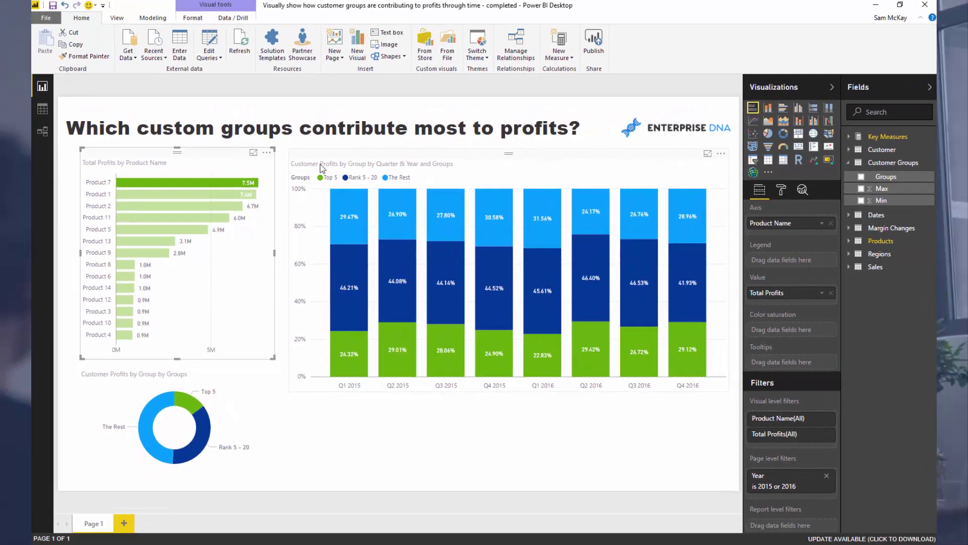
# Step: Clear the Product 7 cross-filter and close the finished example report
pyautogui.click(202, 183)
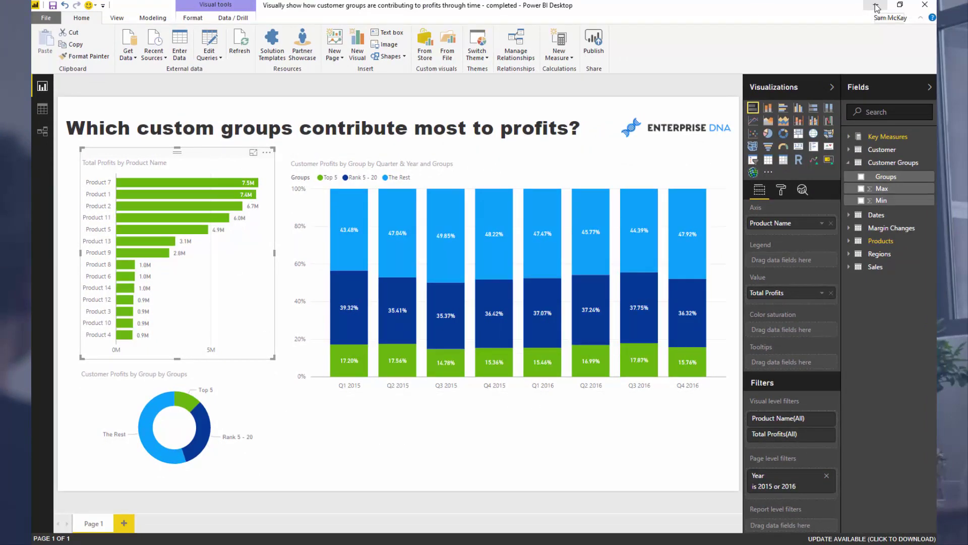
pyautogui.click(900, 5)
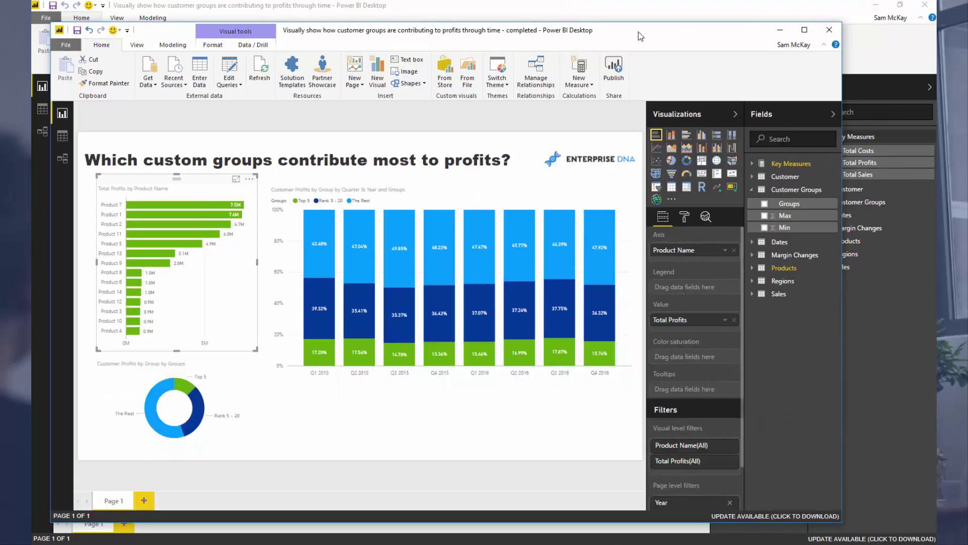
pyautogui.hotkey('alt', 'F4')
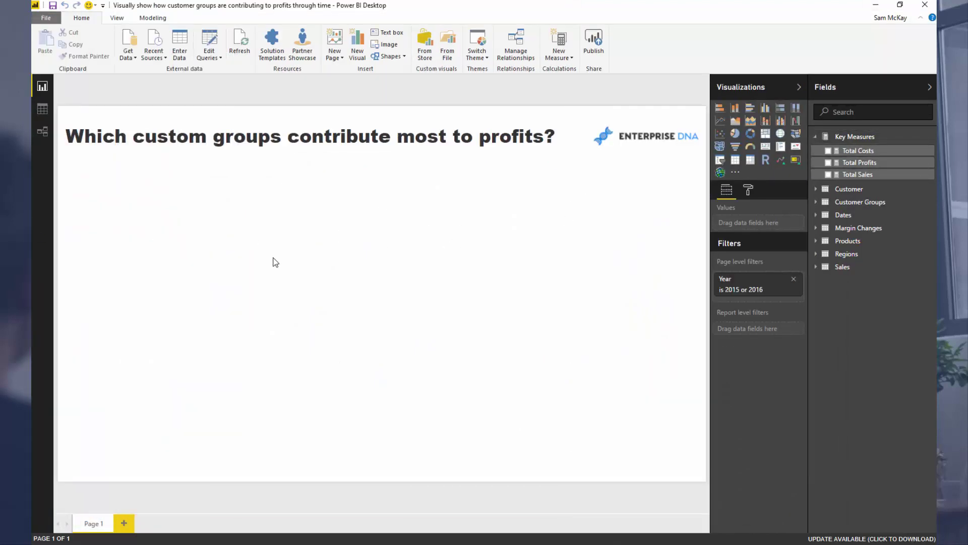
# Step: Review the DAX for the Total Sales, Total Costs and Total Profits measures
pyautogui.click(854, 176)
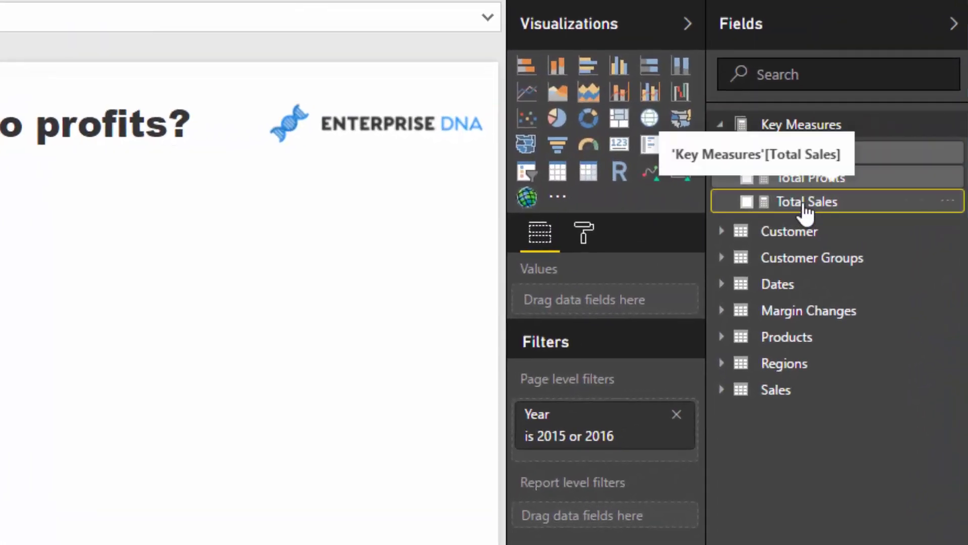
pyautogui.click(811, 160)
pyautogui.click(794, 179)
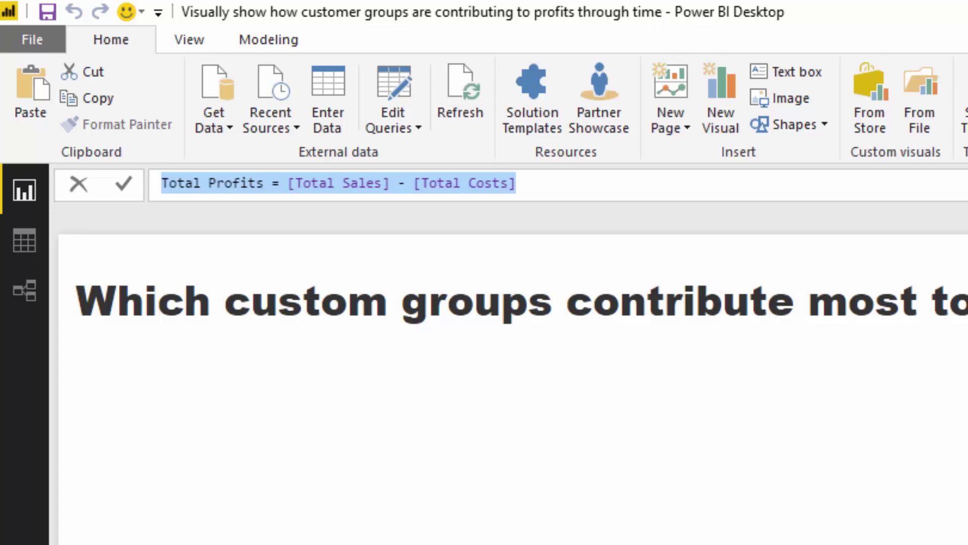
# Step: Move Customer Groups, Key Measures and Margin Changes to the right of the relationships diagram, and check the Products–Sales link
pyautogui.click(676, 505)
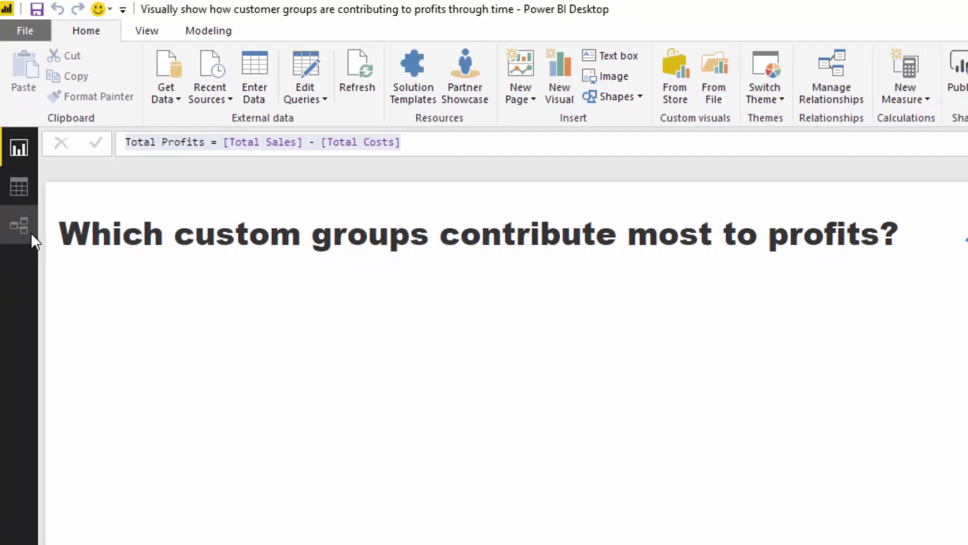
pyautogui.click(24, 290)
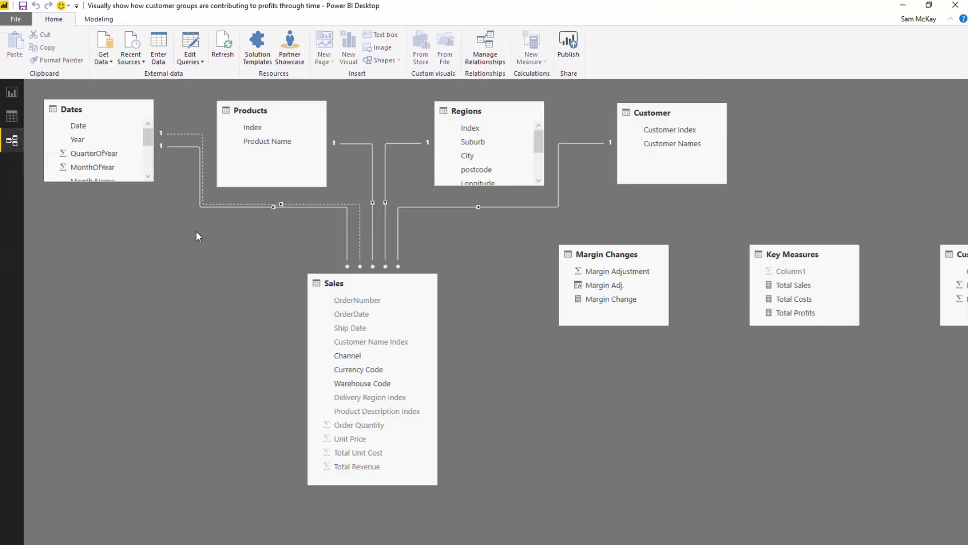
pyautogui.moveTo(579, 250); pyautogui.dragTo(787, 369)
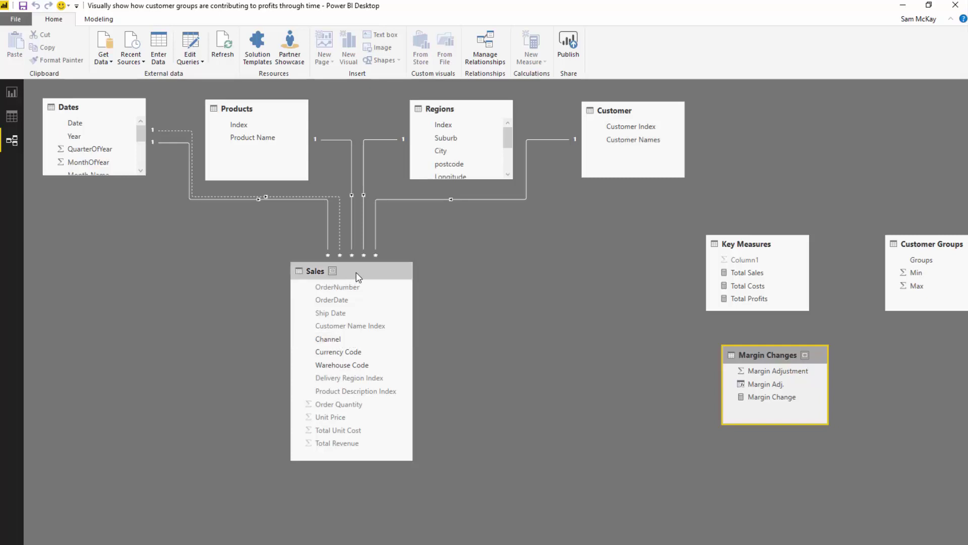
pyautogui.moveTo(356, 275); pyautogui.dragTo(359, 274)
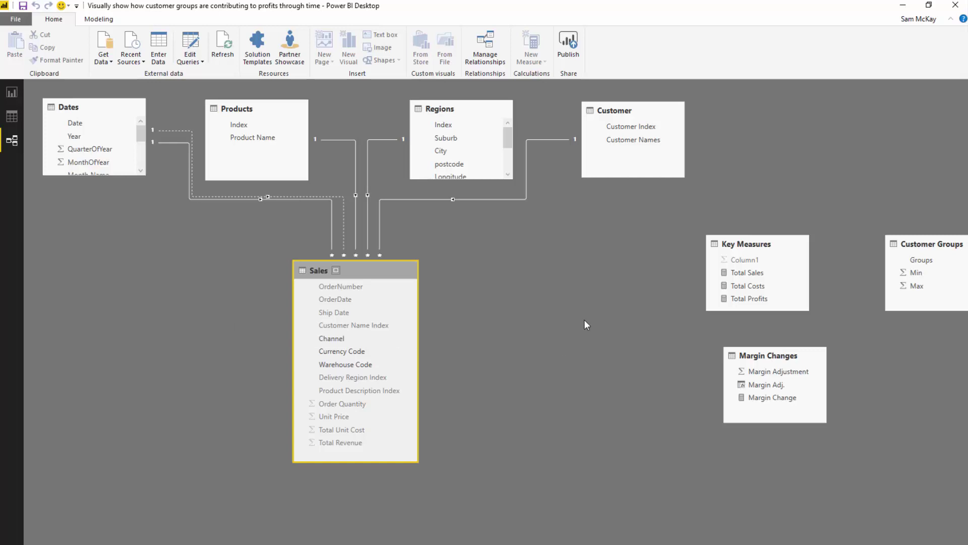
pyautogui.moveTo(916, 242); pyautogui.dragTo(835, 143)
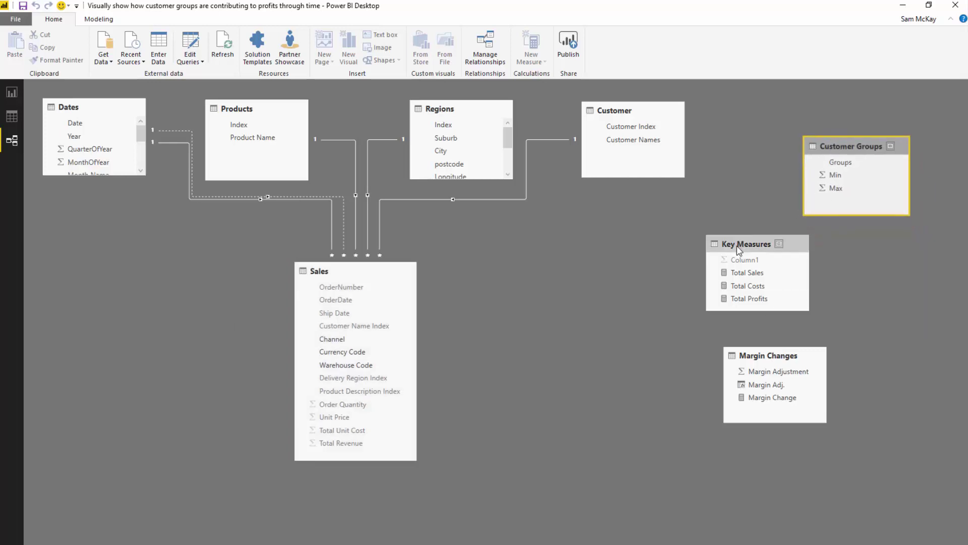
pyautogui.moveTo(740, 248); pyautogui.dragTo(838, 260)
pyautogui.moveTo(774, 356); pyautogui.dragTo(850, 371)
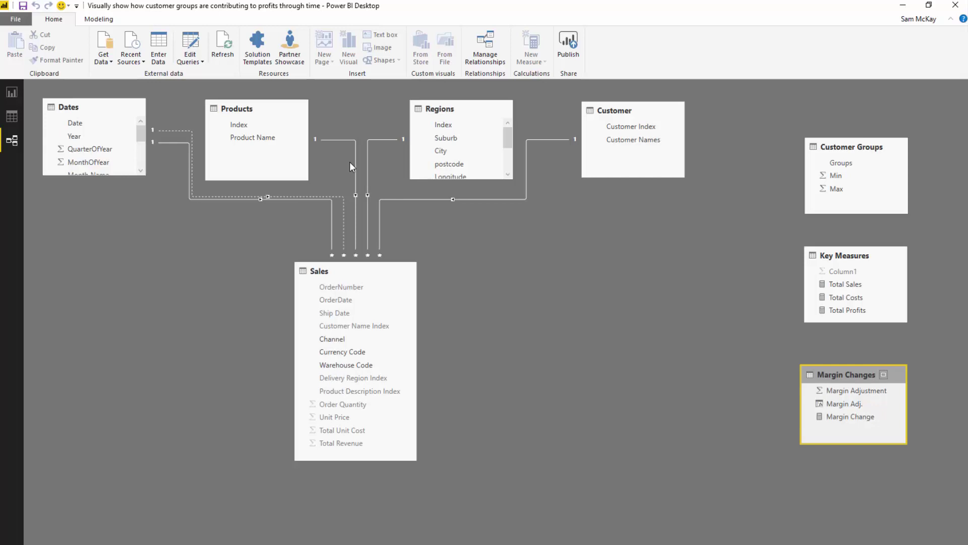
pyautogui.click(356, 239)
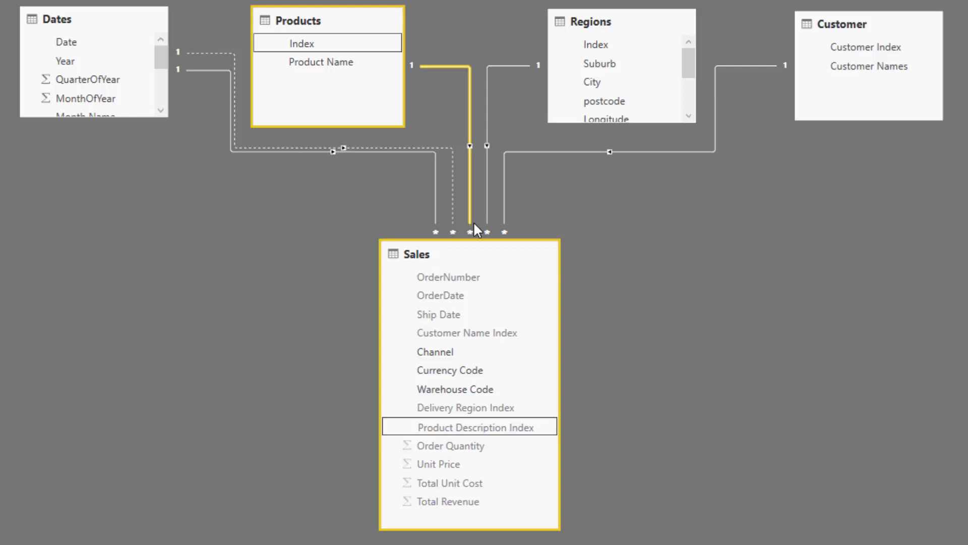
pyautogui.moveTo(484, 255); pyautogui.dragTo(483, 238)
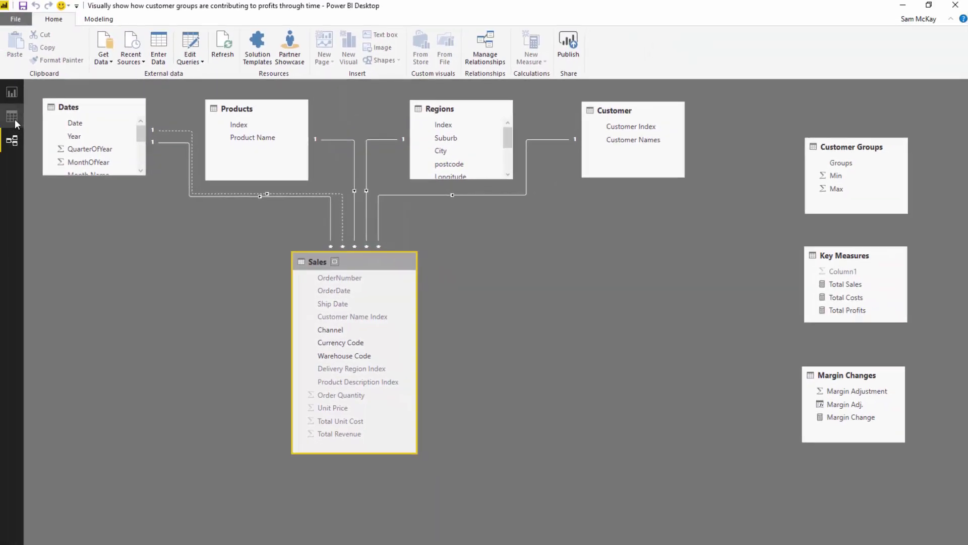
# Step: Inspect the Customer Groups table's Groups, Min and Max columns in Data view, then return to Report view
pyautogui.click(3, 88)
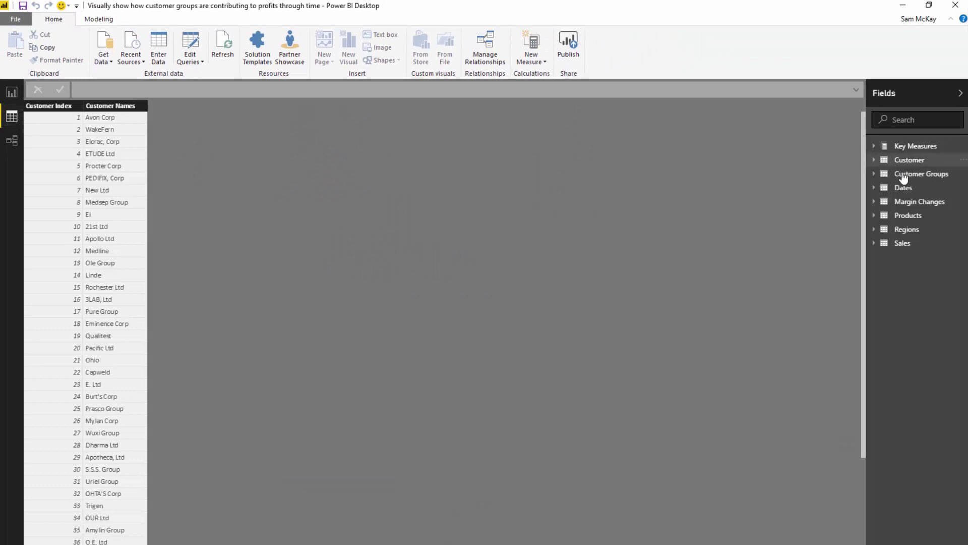
pyautogui.click(903, 175)
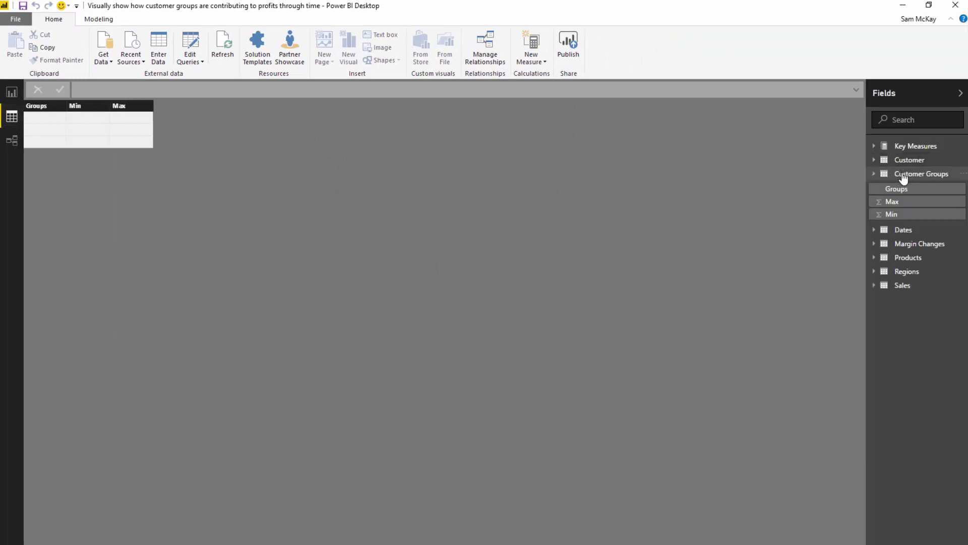
pyautogui.click(43, 106)
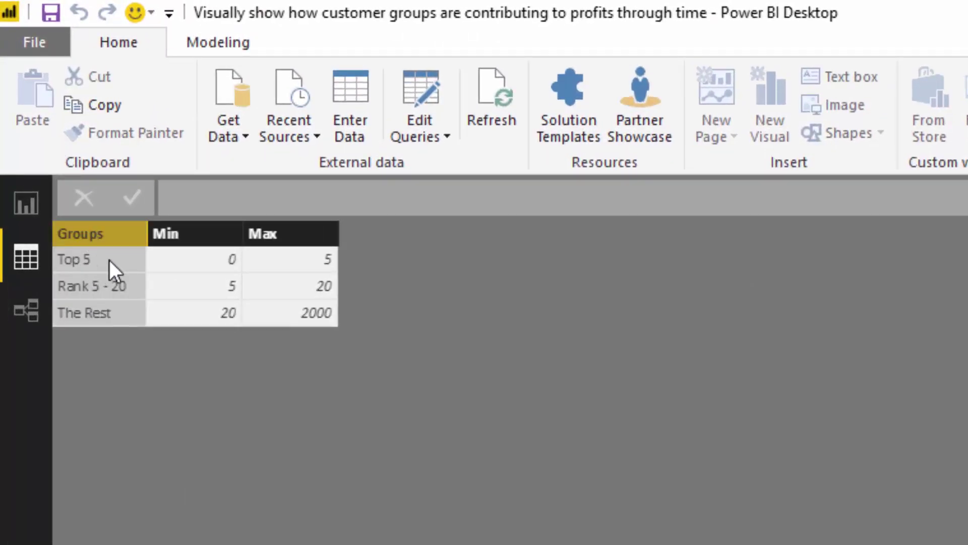
pyautogui.click(195, 236)
pyautogui.click(321, 238)
pyautogui.click(218, 259)
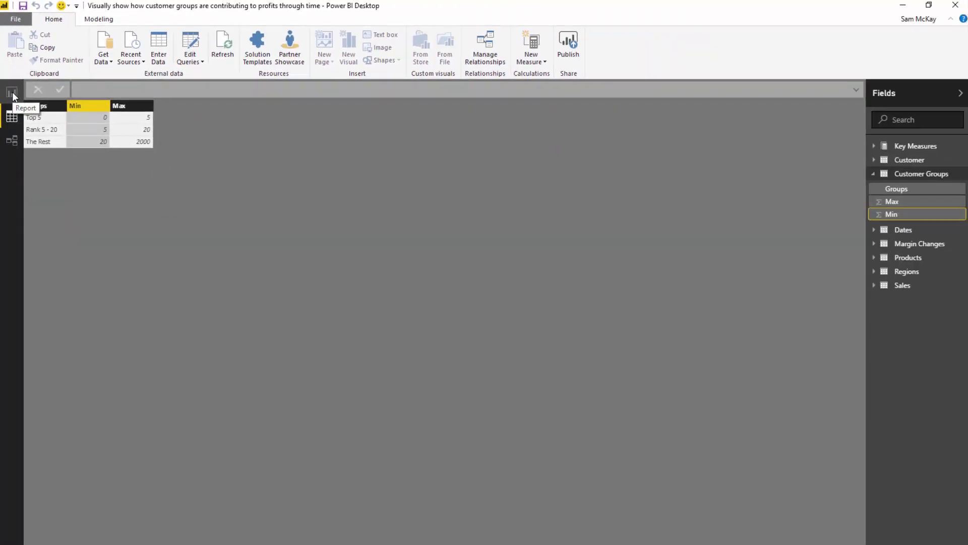
pyautogui.click(12, 92)
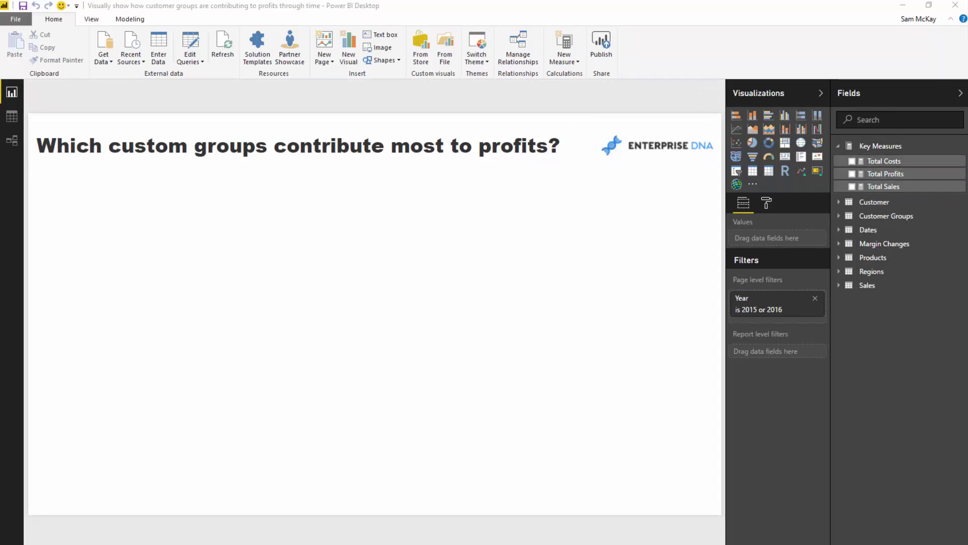
# Step: Create the Customer Profits by Group measure from the prepared CALCULATE/FILTER/RANKX DAX
pyautogui.click(887, 161)
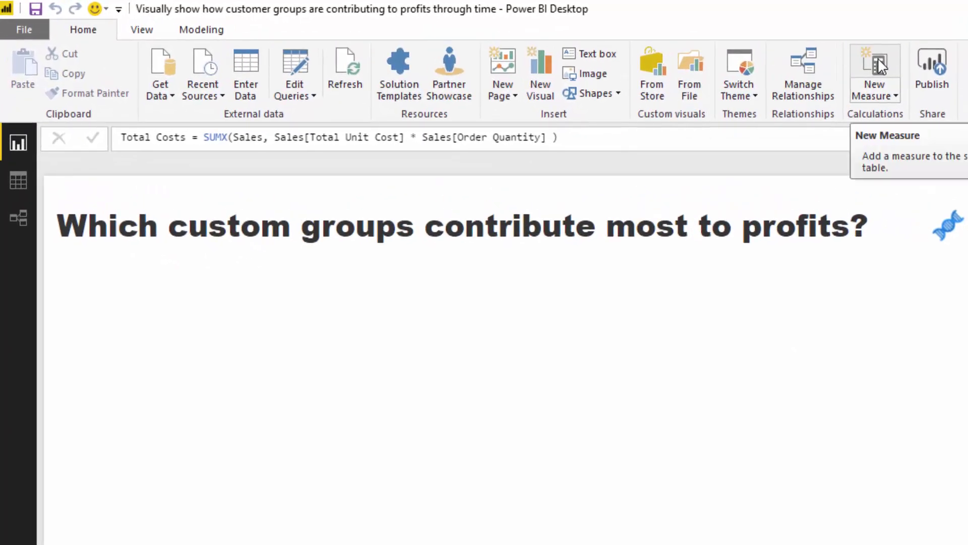
pyautogui.click(877, 58)
pyautogui.write("Customer Profits by Group = CALCULATE( [Total Profits],     FILTER( VALUES( Customer[Customer Names] ),         COUNTROWS(             FILTER( 'Customer Groups',                 RANKX( ALL( Customer[Customer Names] ), [Total Profits],, DESC ) > 'Customer Groups'[Min]                 && RANKX( ALL( Customer[Customer Names] ), [Total Profits],, DESC ) <= 'Customer Groups'[Max] ) )             > 0 ) )")
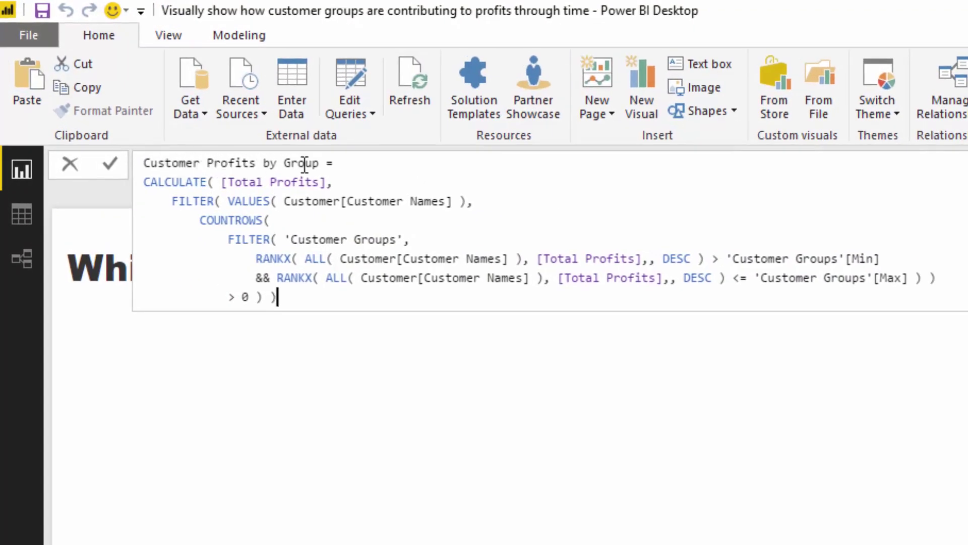
pyautogui.press('Return')
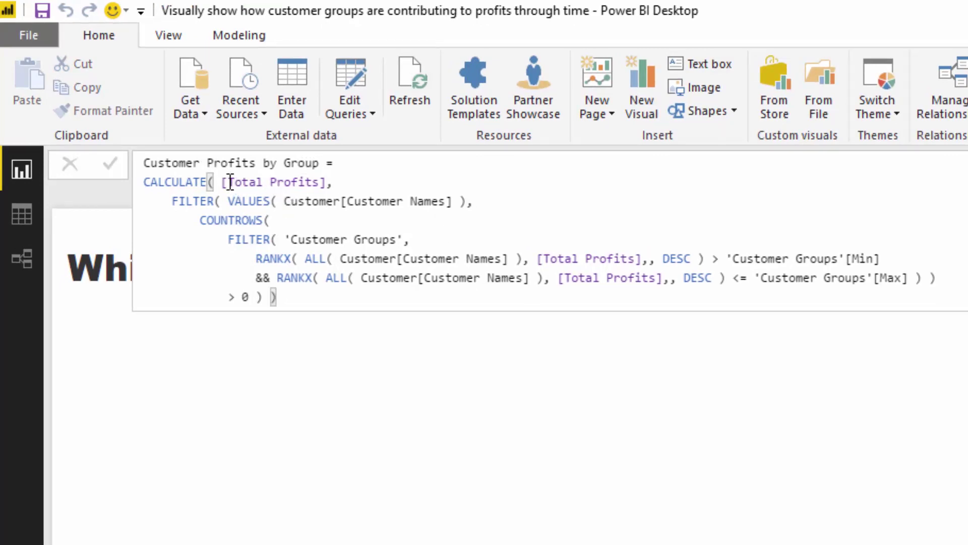
# Step: Highlight the [Total Profits], VALUES customer filter and COUNTROWS ranking parts of the formula
pyautogui.moveTo(327, 182); pyautogui.dragTo(227, 181)
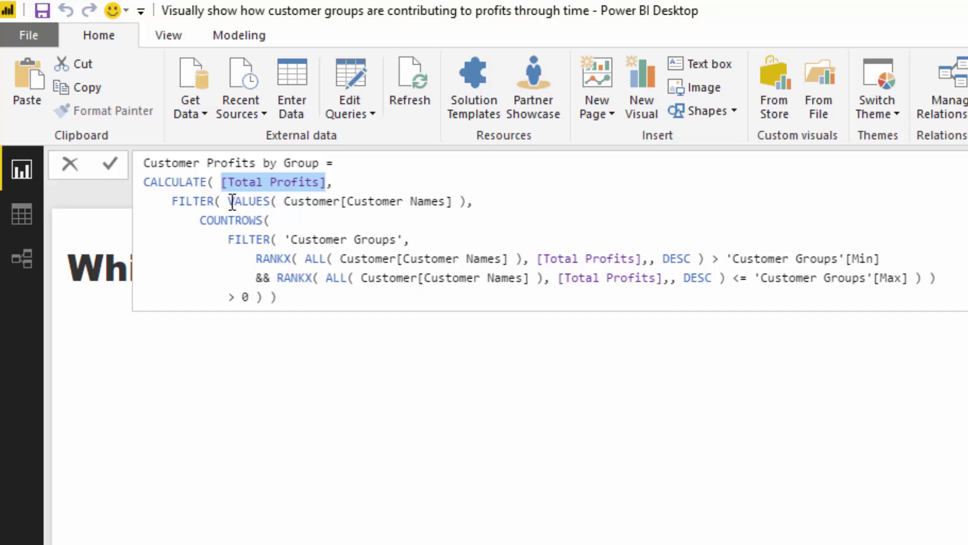
pyautogui.moveTo(232, 202); pyautogui.dragTo(467, 201)
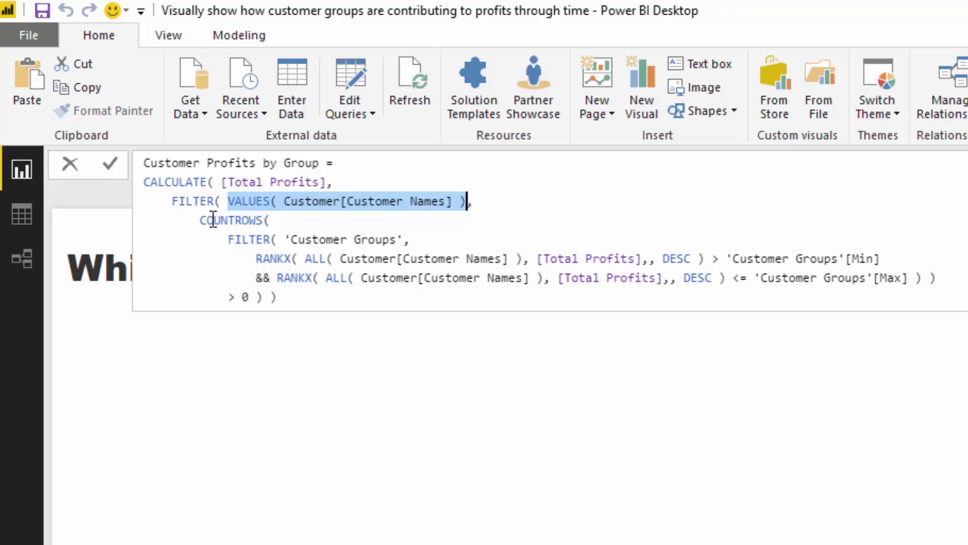
pyautogui.moveTo(198, 220); pyautogui.dragTo(299, 304)
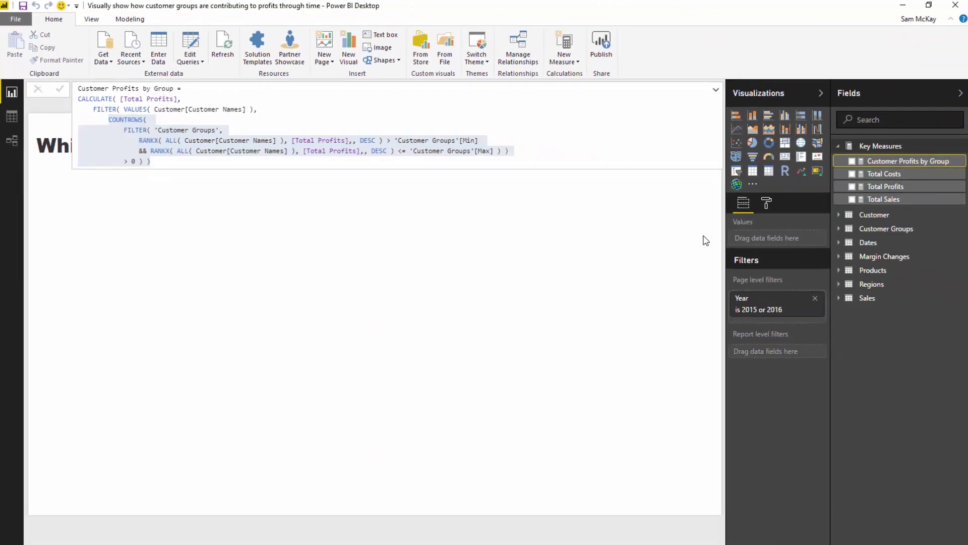
# Step: Add a Date visual, try it as a table, then delete it
pyautogui.click(605, 222)
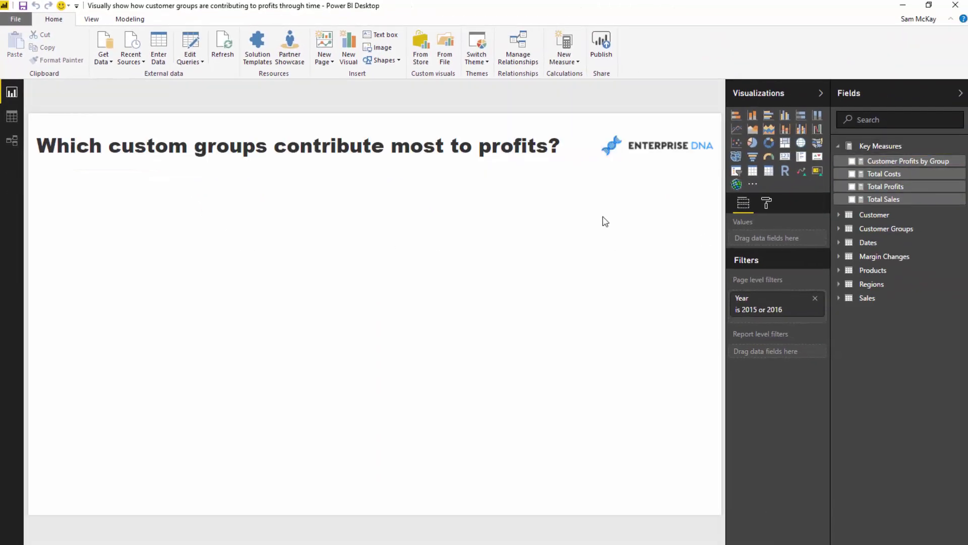
pyautogui.click(839, 243)
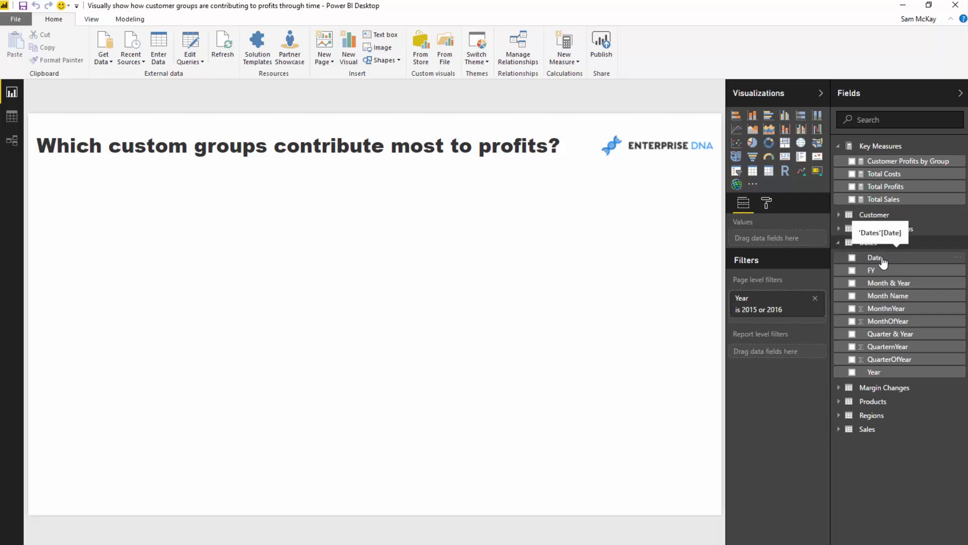
pyautogui.moveTo(881, 258); pyautogui.dragTo(460, 239)
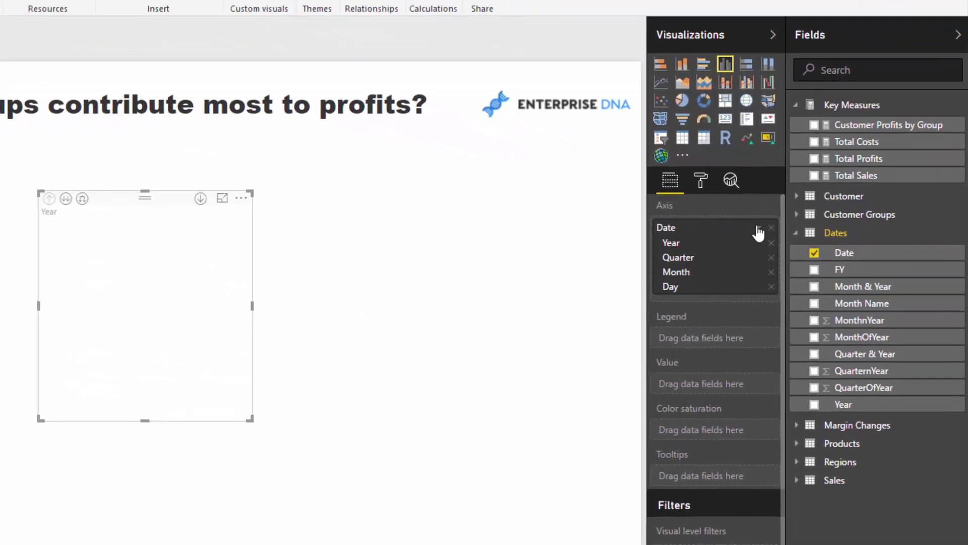
pyautogui.click(810, 238)
pyautogui.click(835, 291)
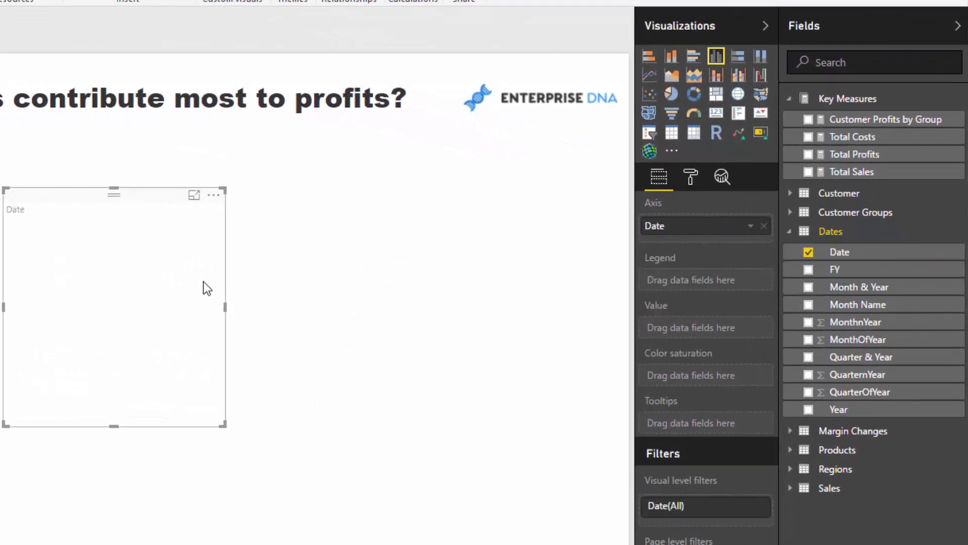
pyautogui.click(671, 133)
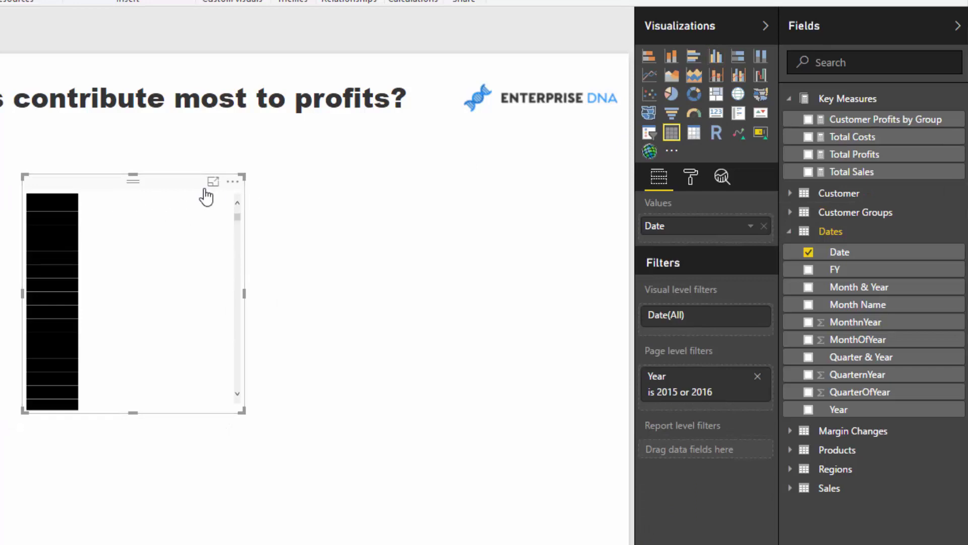
pyautogui.moveTo(186, 190); pyautogui.dragTo(229, 191)
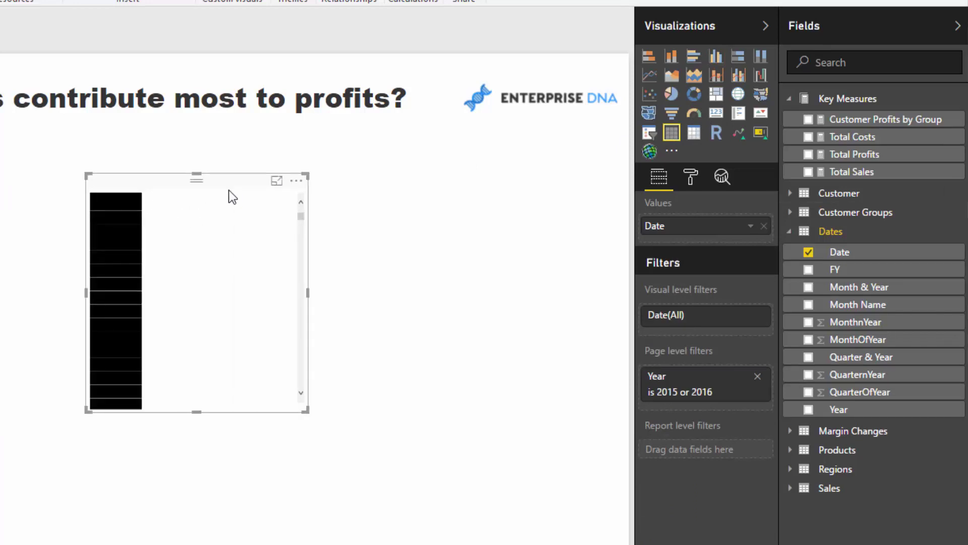
pyautogui.press('Delete')
# Step: Build an enlarged column chart of Total Sales by Month & Year
pyautogui.moveTo(865, 286); pyautogui.dragTo(146, 253)
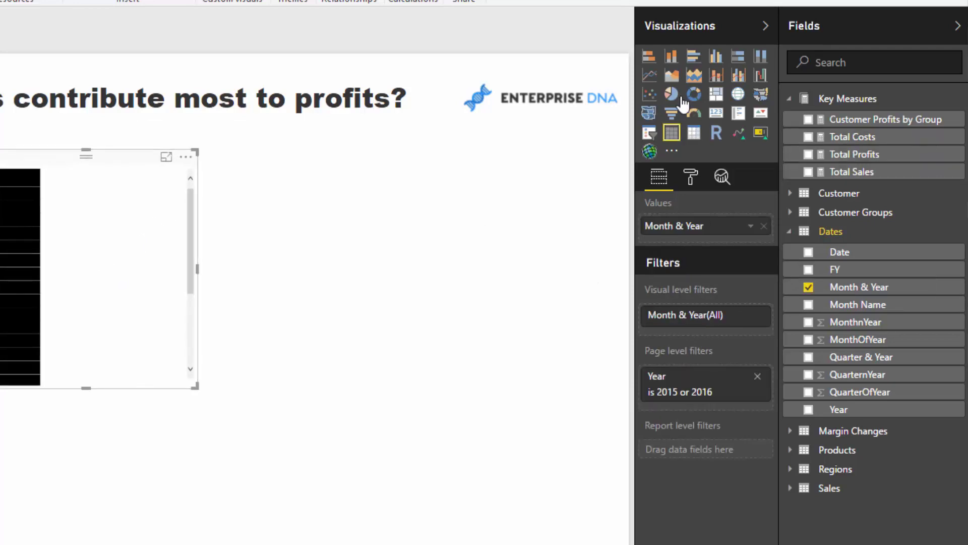
pyautogui.click(672, 56)
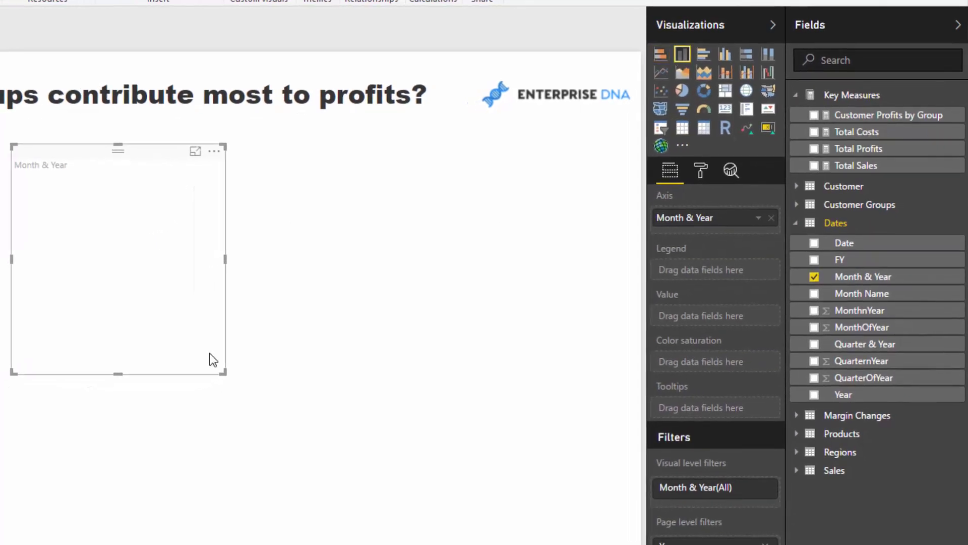
pyautogui.moveTo(222, 371); pyautogui.dragTo(447, 383)
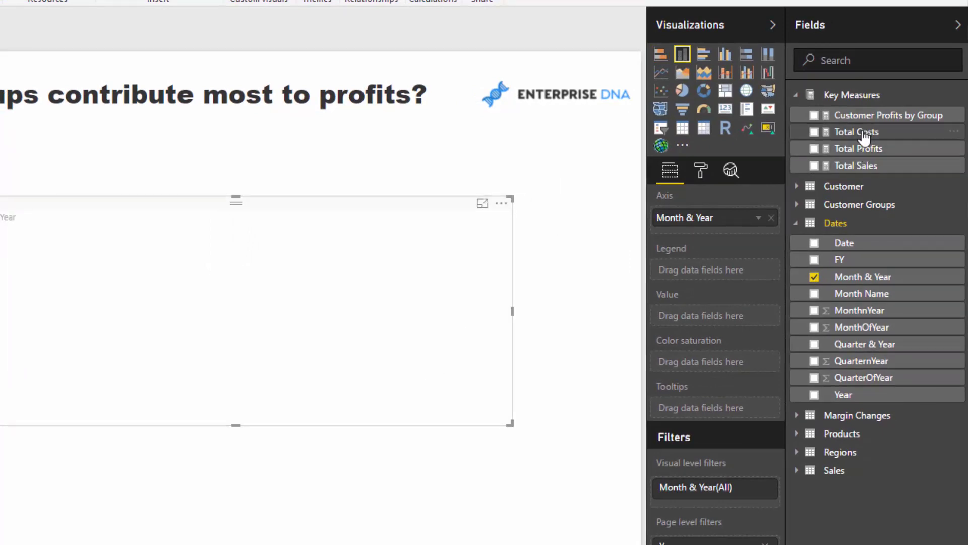
pyautogui.moveTo(862, 166); pyautogui.dragTo(726, 325)
pyautogui.moveTo(385, 237); pyautogui.dragTo(274, 234)
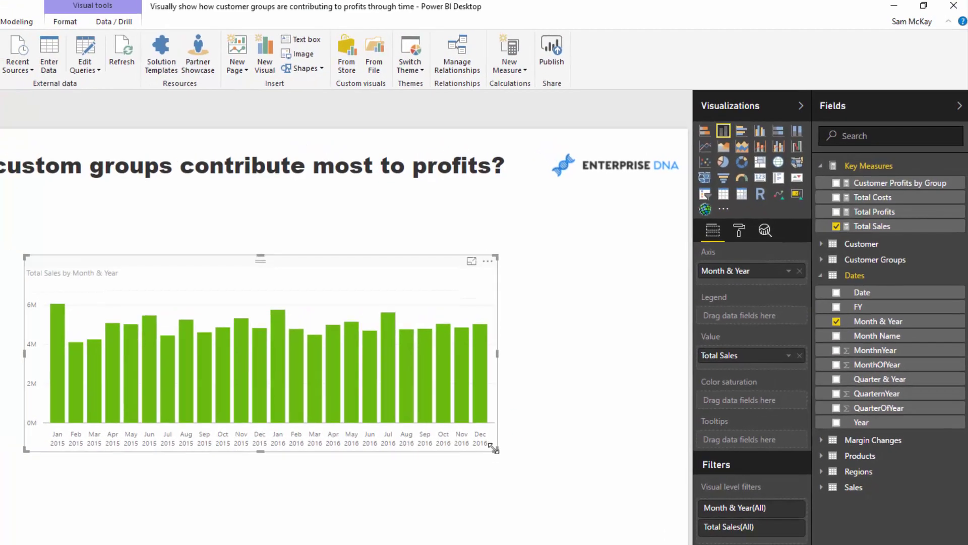
pyautogui.moveTo(430, 431); pyautogui.dragTo(460, 443)
pyautogui.moveTo(518, 459); pyautogui.dragTo(521, 460)
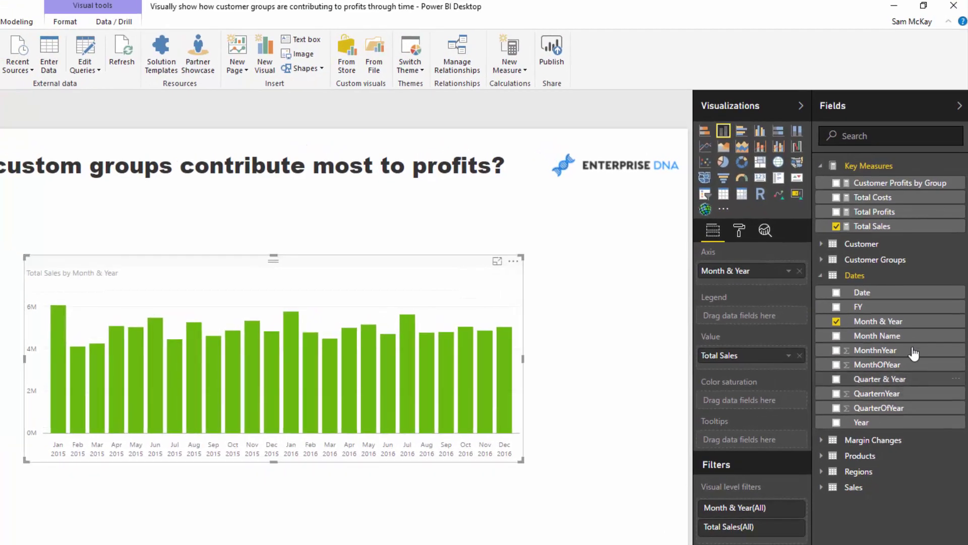
# Step: Stack the columns by Customer Groups > Groups in the legend
pyautogui.click(875, 260)
pyautogui.moveTo(880, 281); pyautogui.dragTo(777, 315)
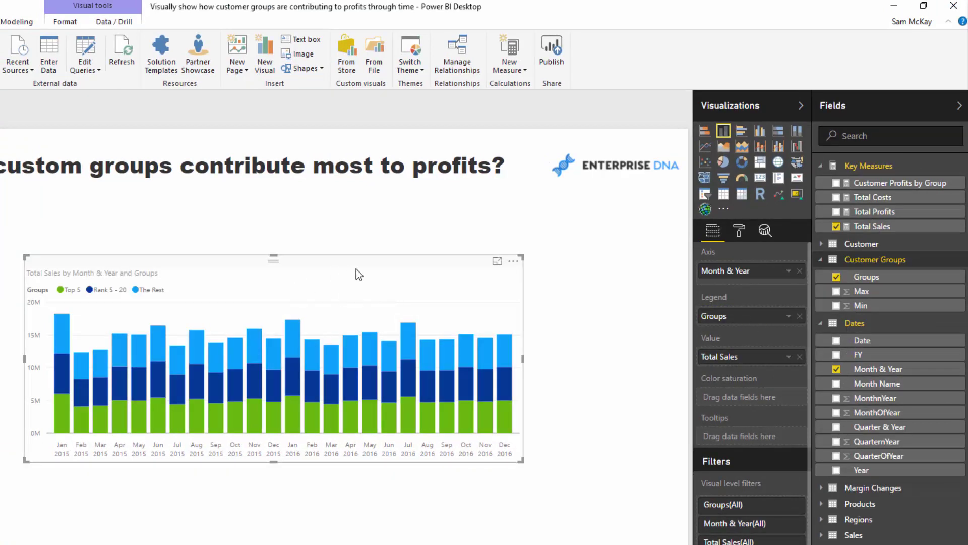
pyautogui.moveTo(361, 274)
pyautogui.mouseDown()
pyautogui.moveTo(365, 290)
pyautogui.moveTo(370, 260)
pyautogui.mouseUp()
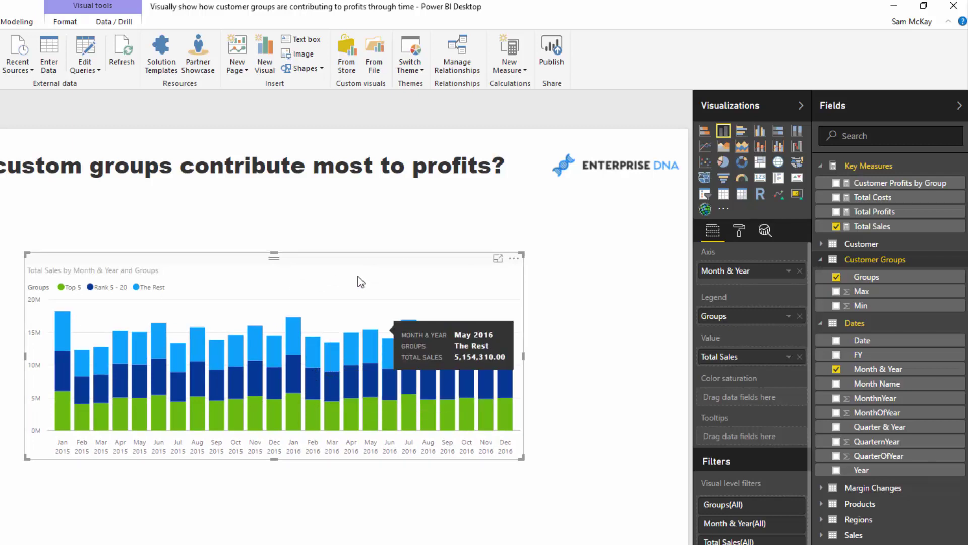
# Step: Replace Total Sales with Customer Profits by Group in the chart's values
pyautogui.click(878, 186)
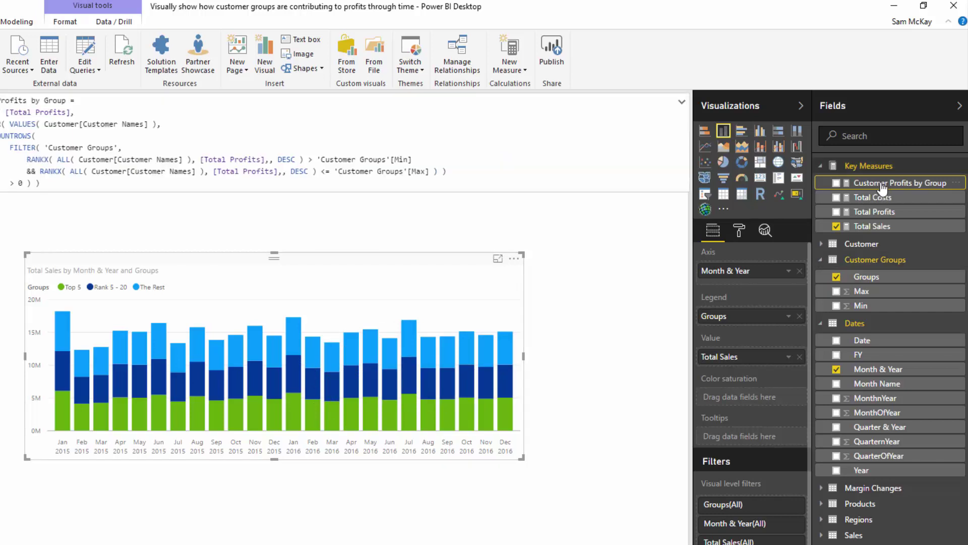
pyautogui.moveTo(883, 187); pyautogui.dragTo(694, 359)
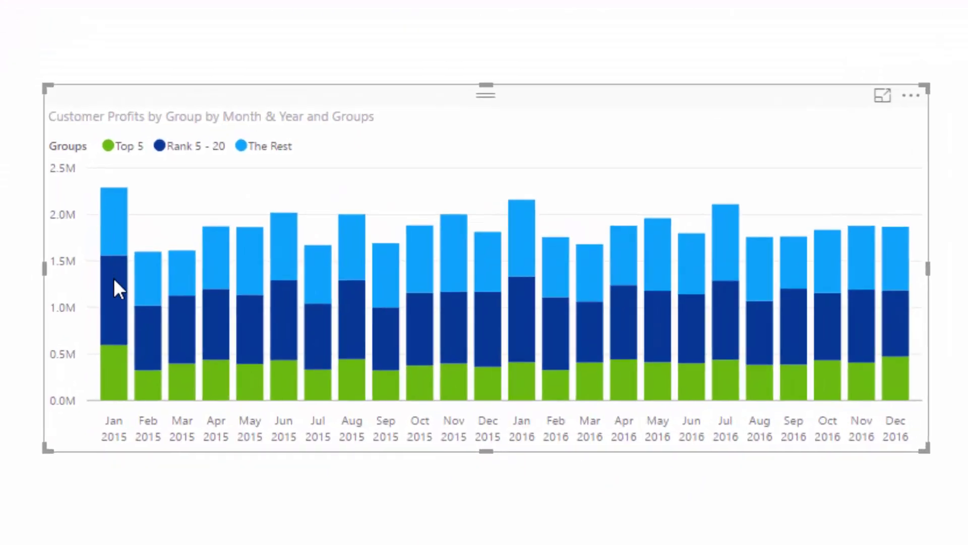
pyautogui.moveTo(114, 330)
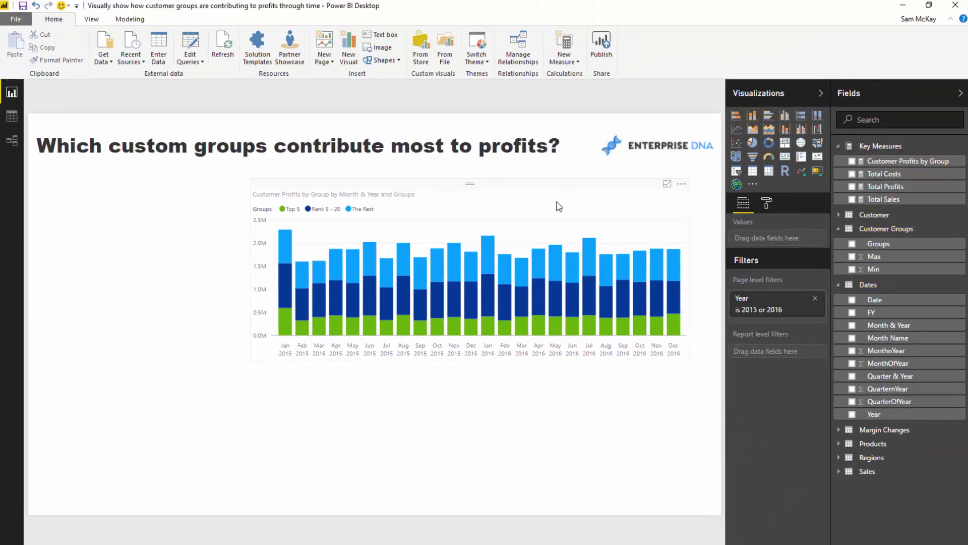
pyautogui.click(558, 207)
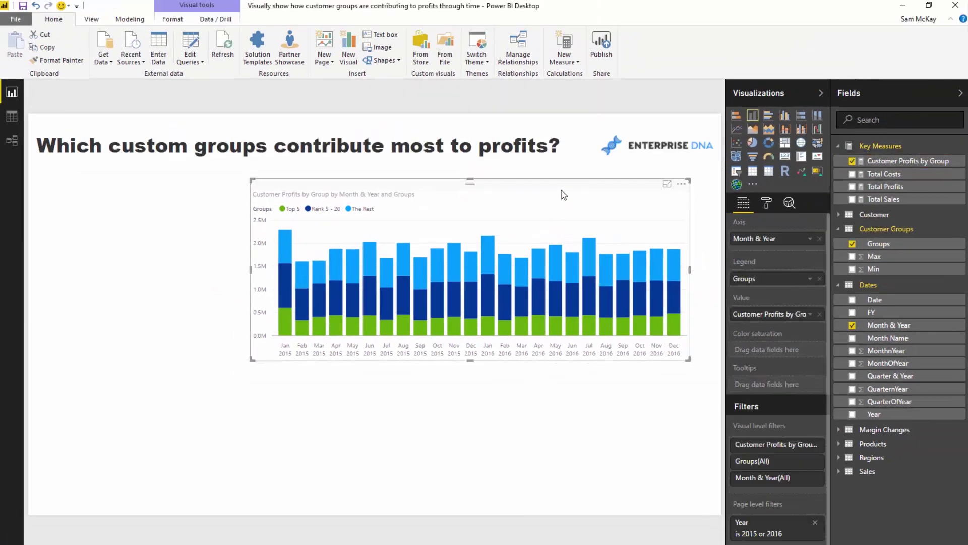
pyautogui.click(766, 203)
pyautogui.click(814, 328)
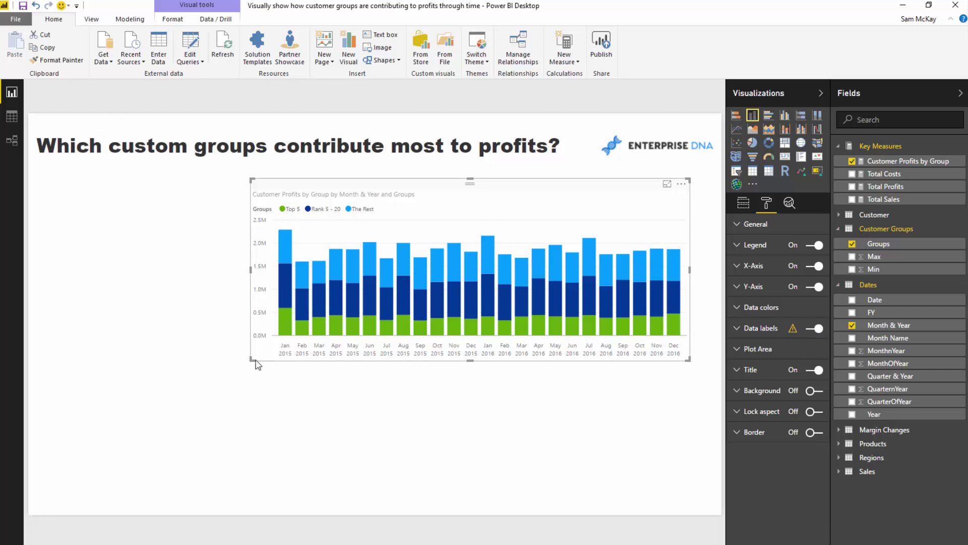
pyautogui.moveTo(251, 360)
pyautogui.mouseDown()
pyautogui.moveTo(180, 363)
pyautogui.moveTo(256, 364)
pyautogui.mouseUp()
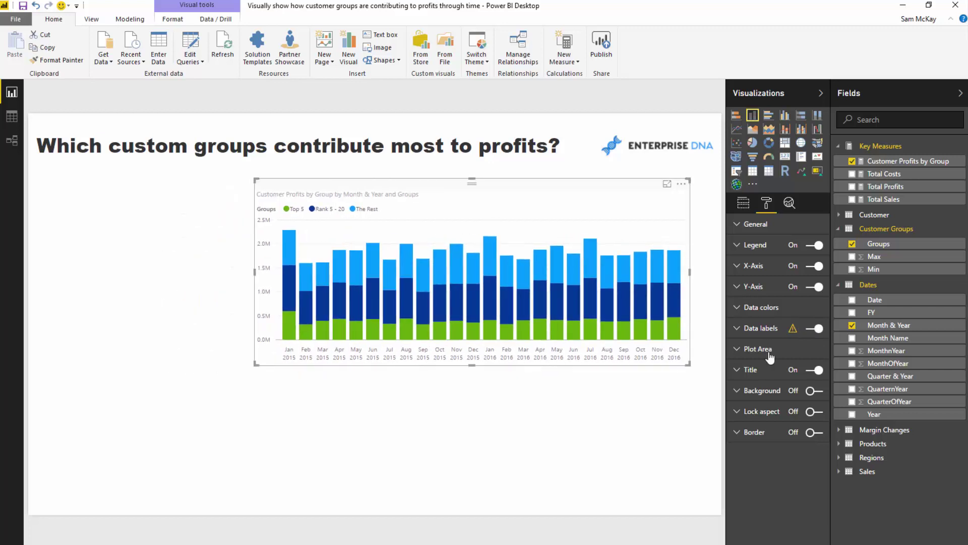
pyautogui.click(814, 328)
pyautogui.click(687, 412)
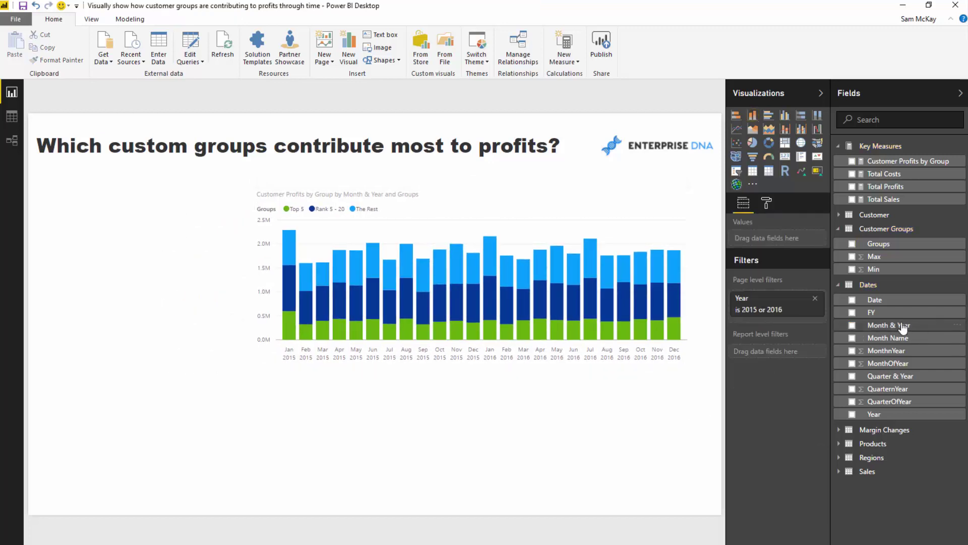
# Step: Add a resized Month & Year slicer beside the chart
pyautogui.moveTo(894, 325); pyautogui.dragTo(137, 257)
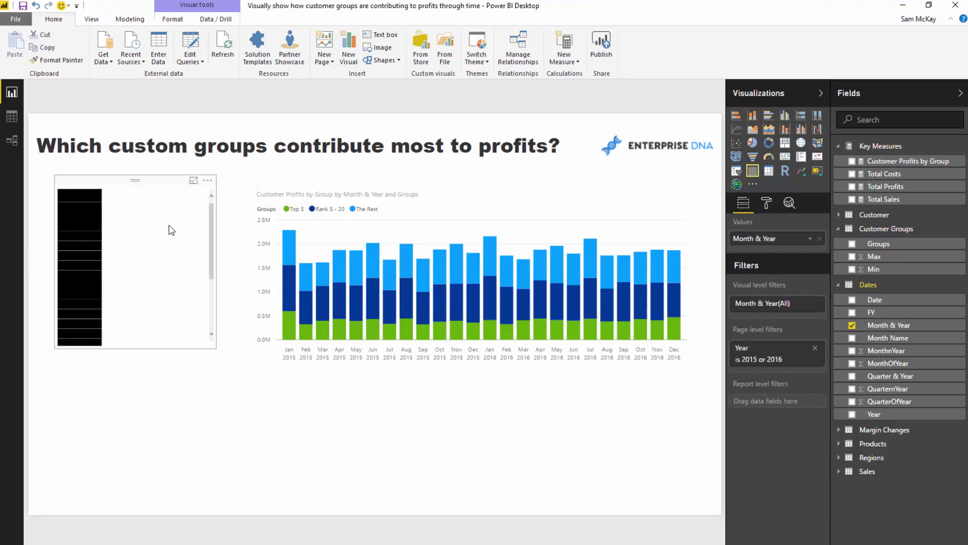
pyautogui.click(737, 170)
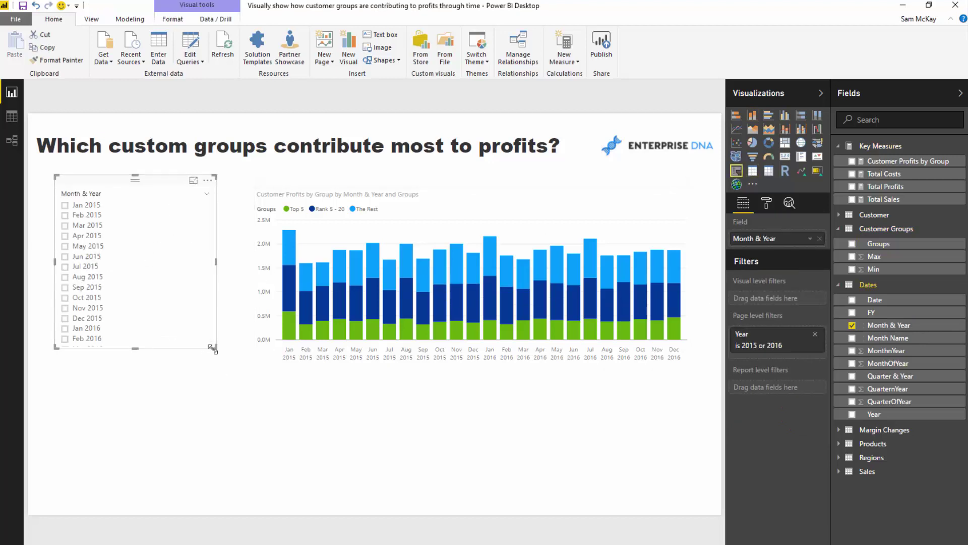
pyautogui.moveTo(211, 347); pyautogui.dragTo(178, 281)
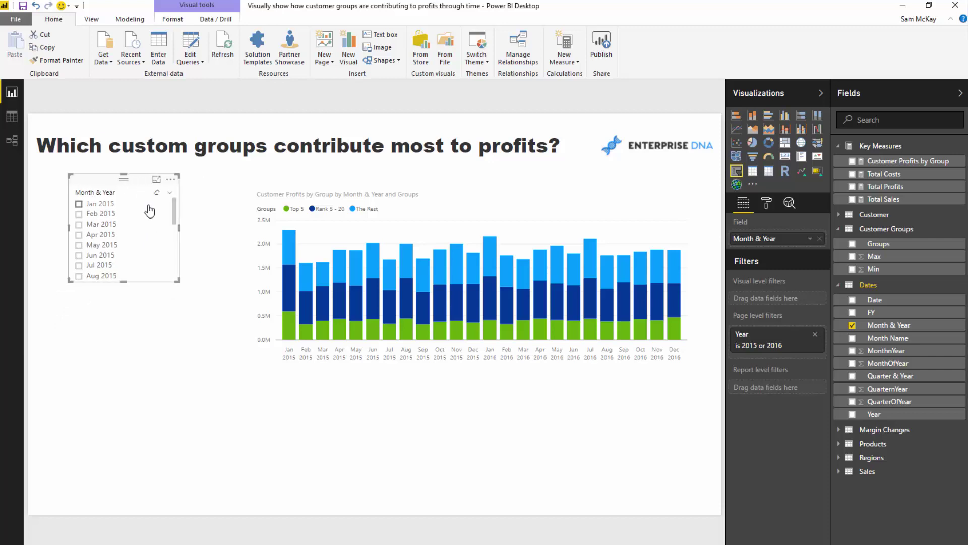
# Step: Tick Jul, Aug, Sep, Oct, Nov and Dec 2016 in the Month & Year slicer and enlarge it
pyautogui.click(767, 202)
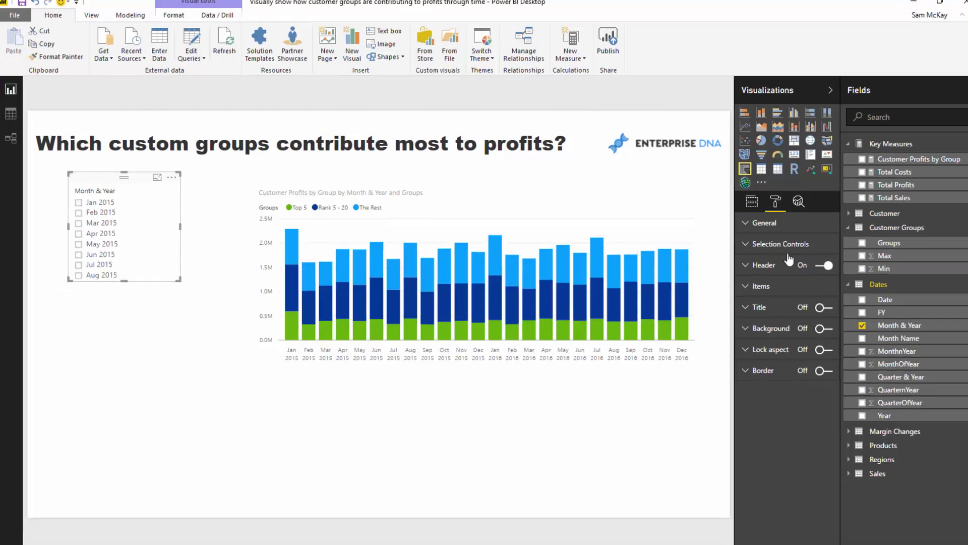
pyautogui.click(772, 245)
pyautogui.scroll(-2, 114, 243)
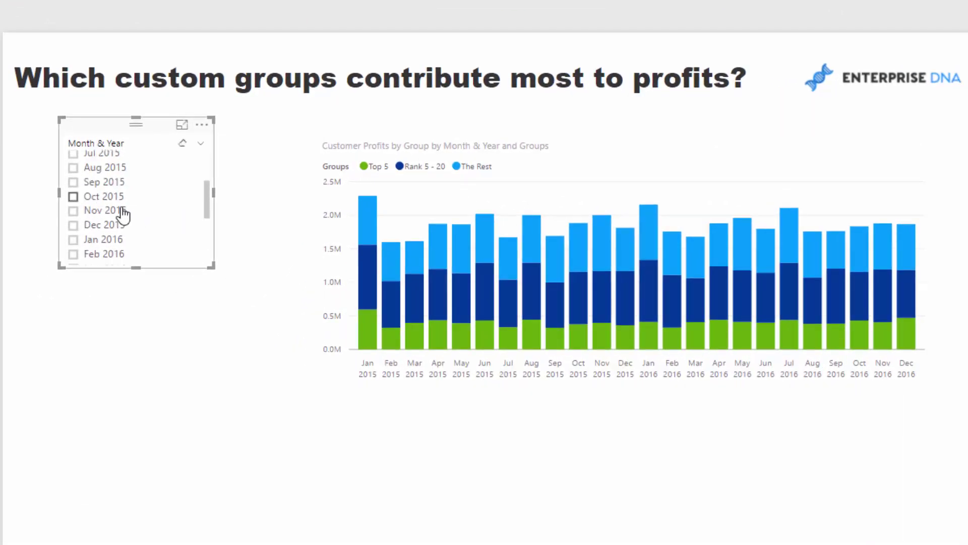
pyautogui.scroll(-2, 121, 212)
pyautogui.scroll(-2, 91, 202)
pyautogui.click(73, 191)
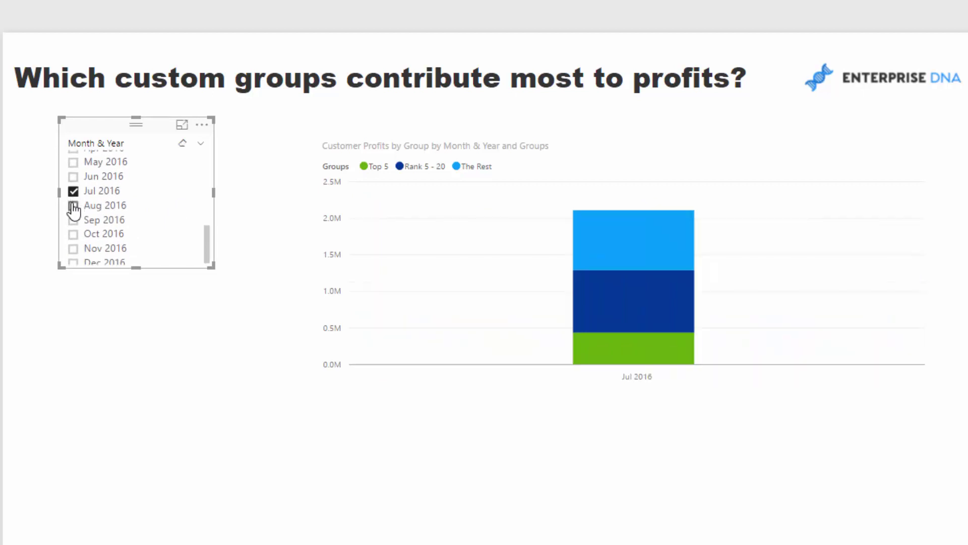
pyautogui.click(74, 205)
pyautogui.click(73, 220)
pyautogui.click(73, 234)
pyautogui.click(73, 249)
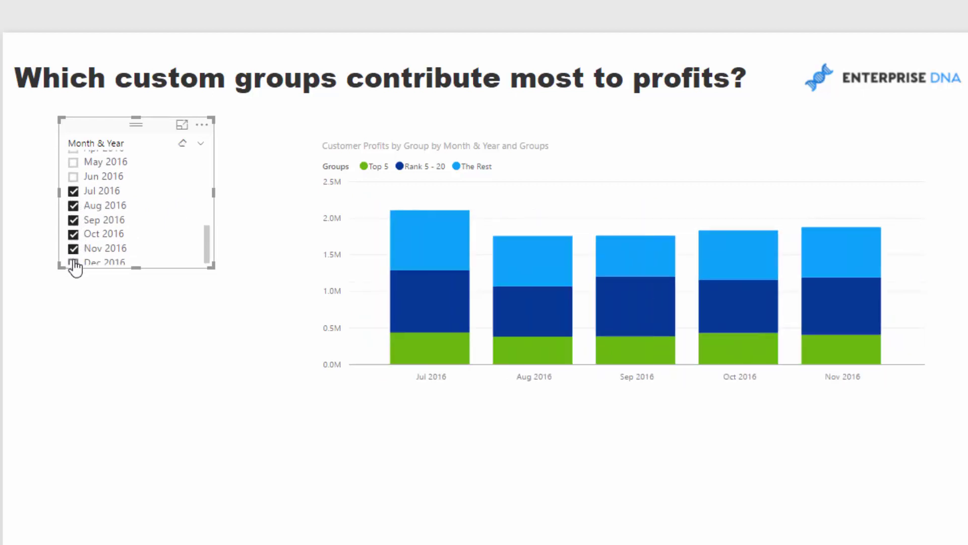
pyautogui.click(73, 262)
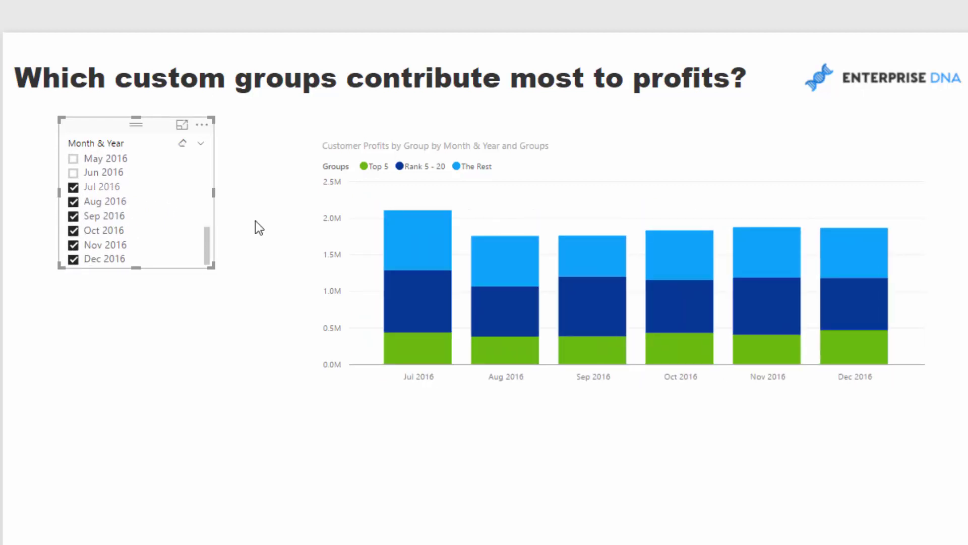
pyautogui.moveTo(212, 267); pyautogui.dragTo(244, 288)
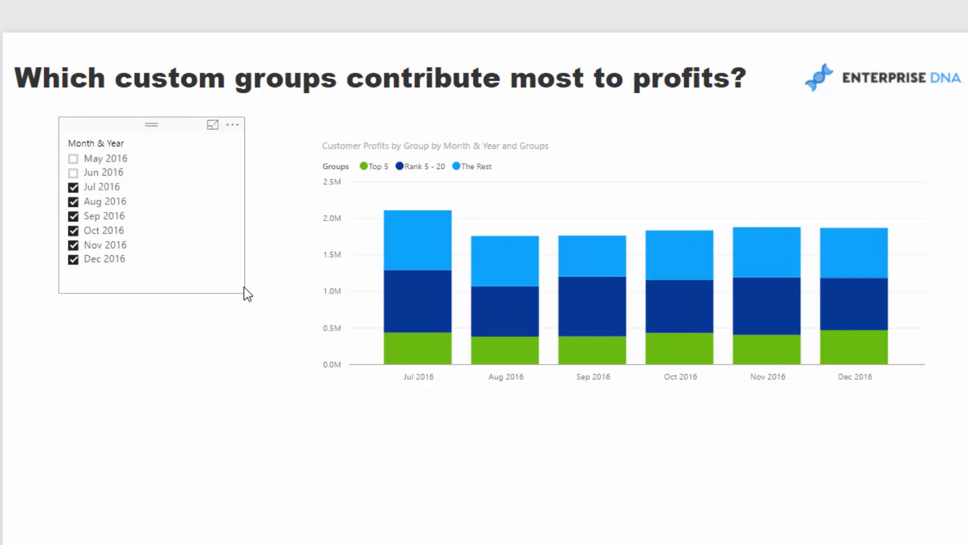
pyautogui.click(437, 209)
# Step: Turn on data labels for the profits chart, move it left and widen it rightward
pyautogui.click(812, 317)
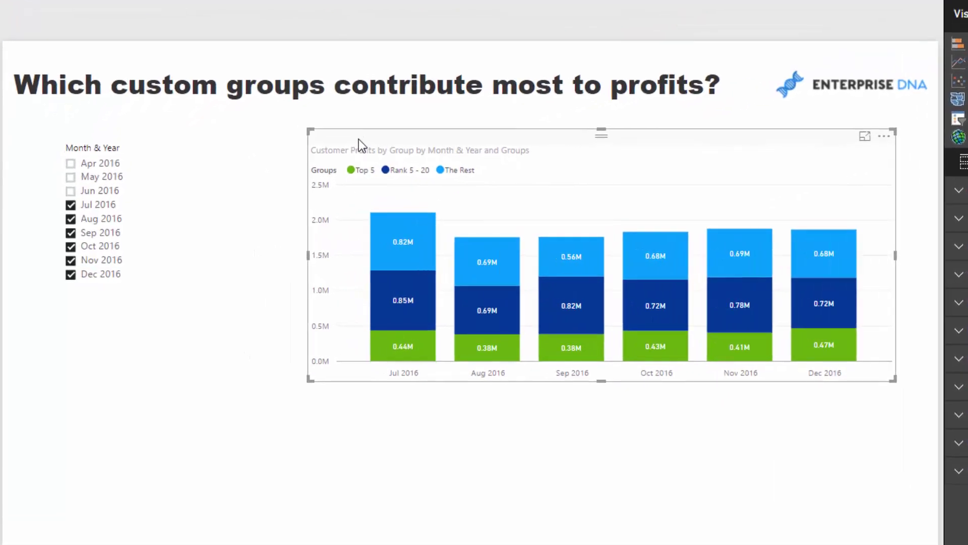
pyautogui.moveTo(295, 177); pyautogui.dragTo(238, 172)
pyautogui.moveTo(842, 384); pyautogui.dragTo(920, 383)
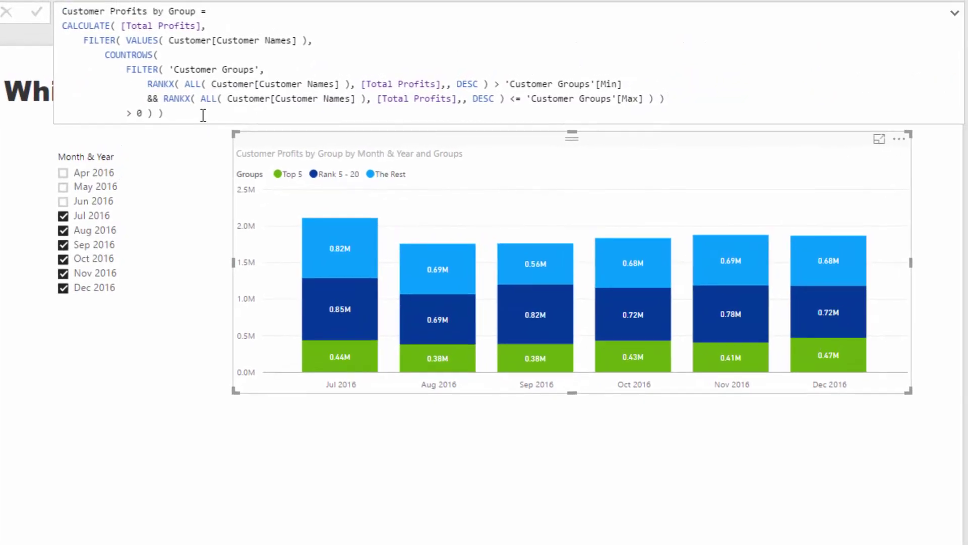
pyautogui.moveTo(203, 114); pyautogui.dragTo(62, 11)
pyautogui.click(204, 180)
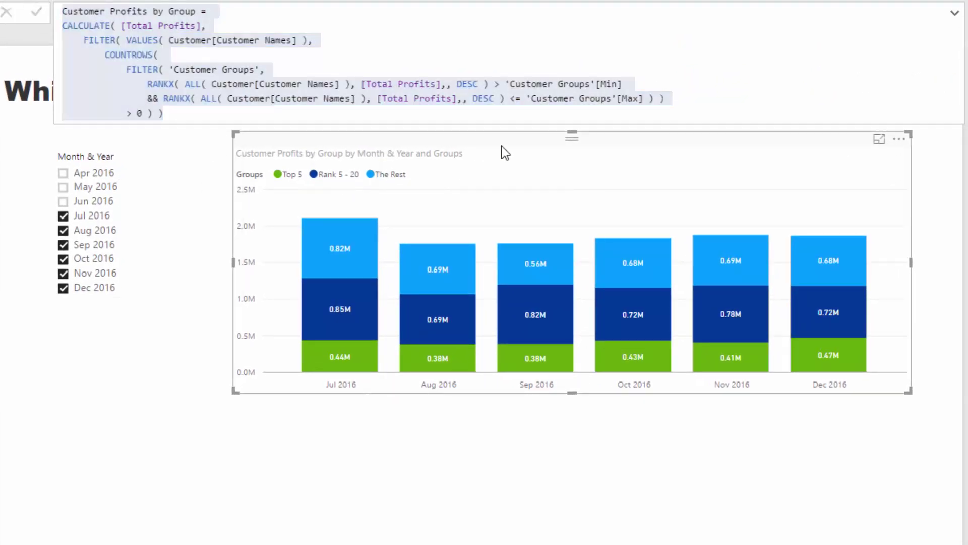
# Step: Switch the profits chart to a 100% stacked column chart and resize it beside the slicer
pyautogui.click(534, 468)
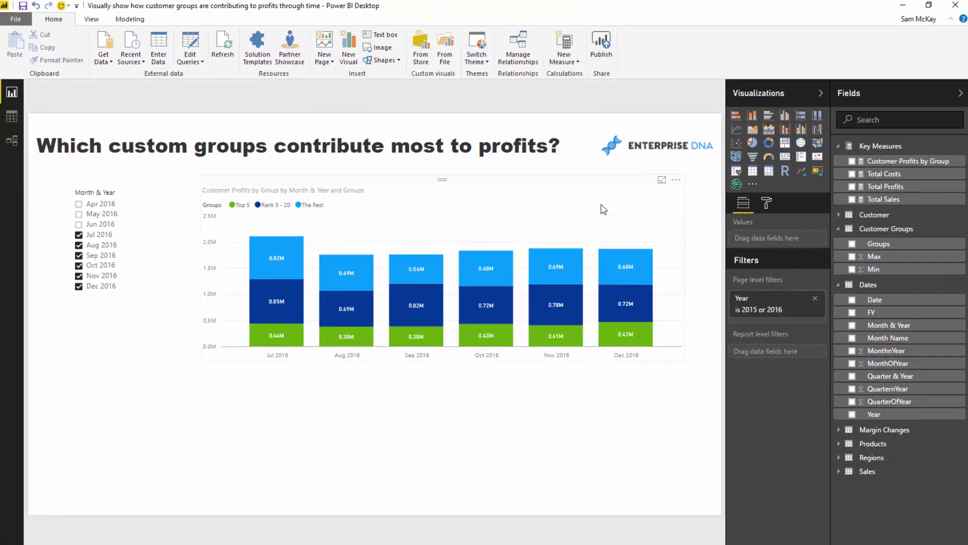
pyautogui.click(858, 165)
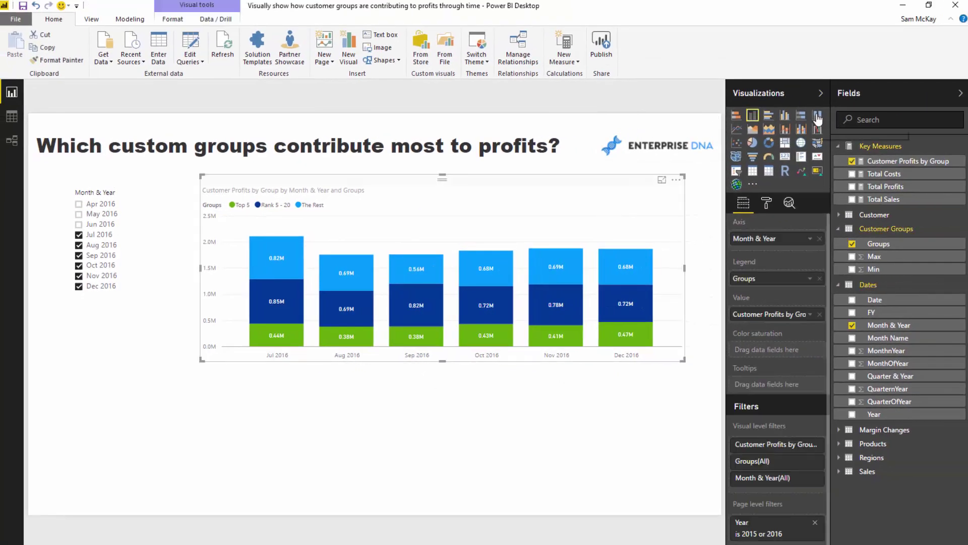
pyautogui.click(818, 117)
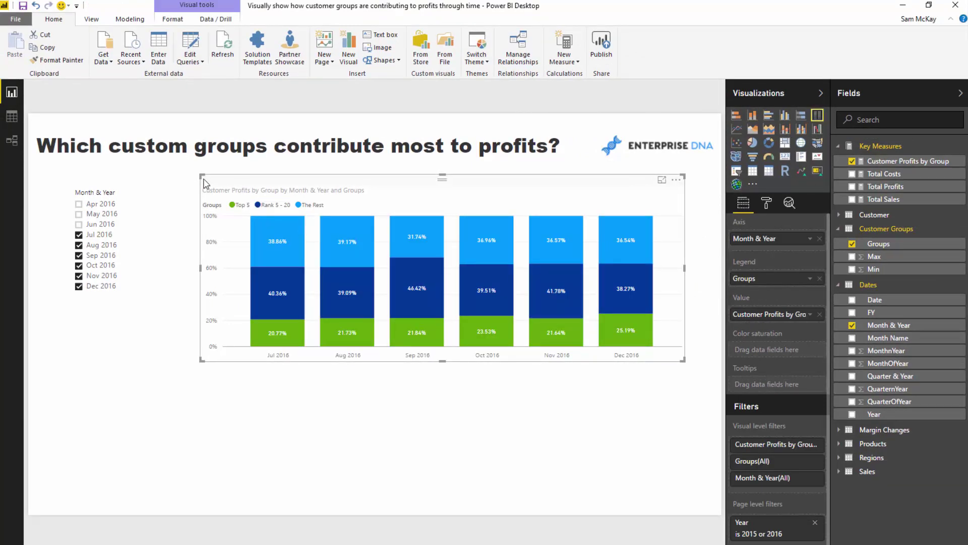
pyautogui.moveTo(202, 178); pyautogui.dragTo(287, 189)
pyautogui.moveTo(258, 361); pyautogui.dragTo(236, 359)
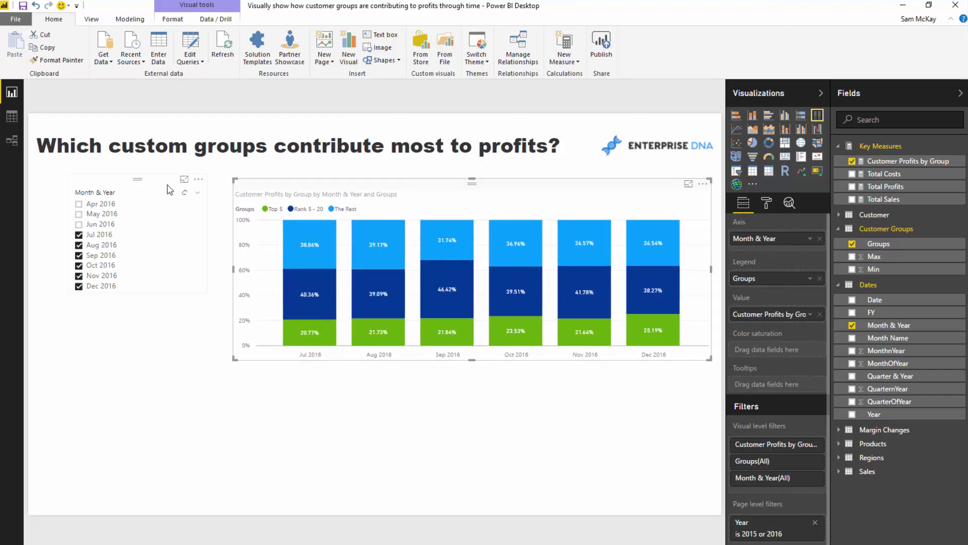
# Step: Change the Month & Year slicer style to Dropdown, then move it up and shrink it
pyautogui.click(137, 186)
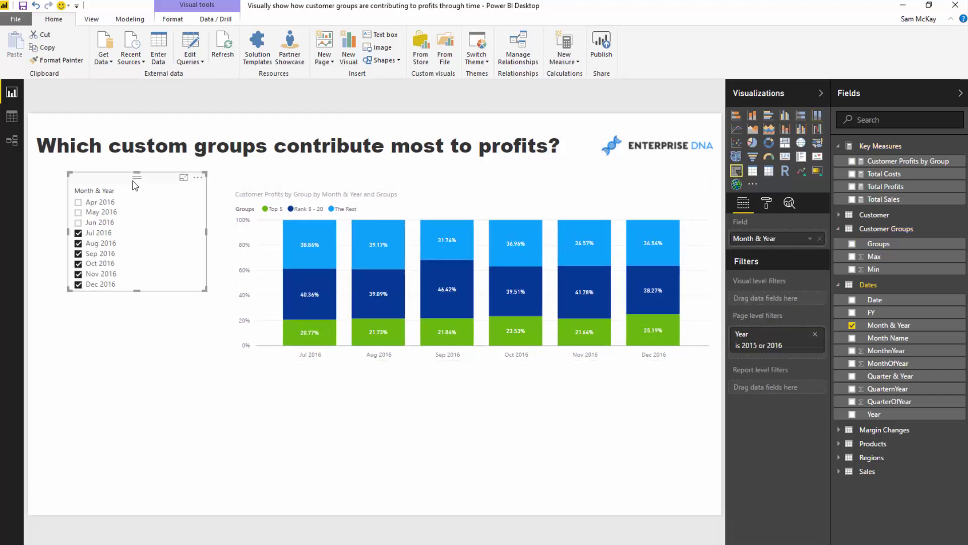
pyautogui.click(766, 204)
pyautogui.click(736, 226)
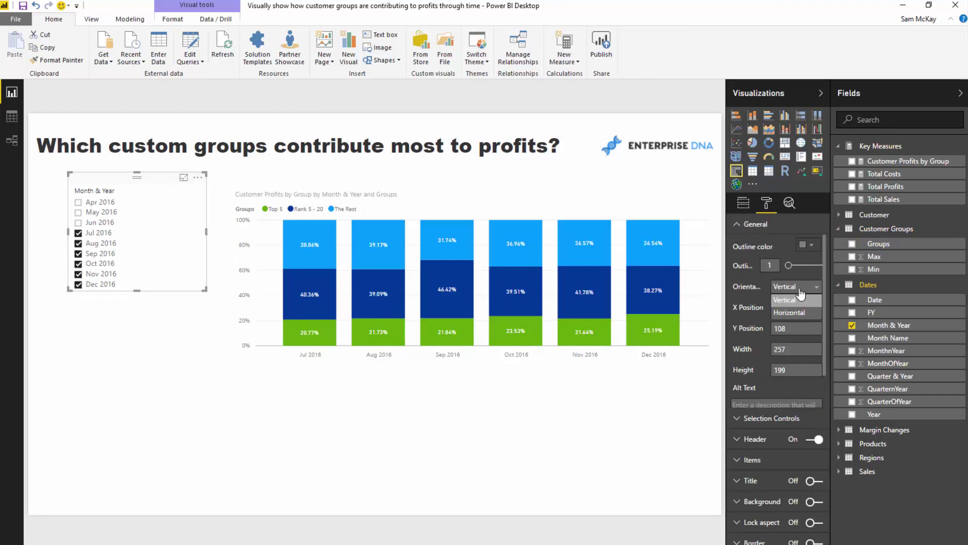
pyautogui.click(195, 192)
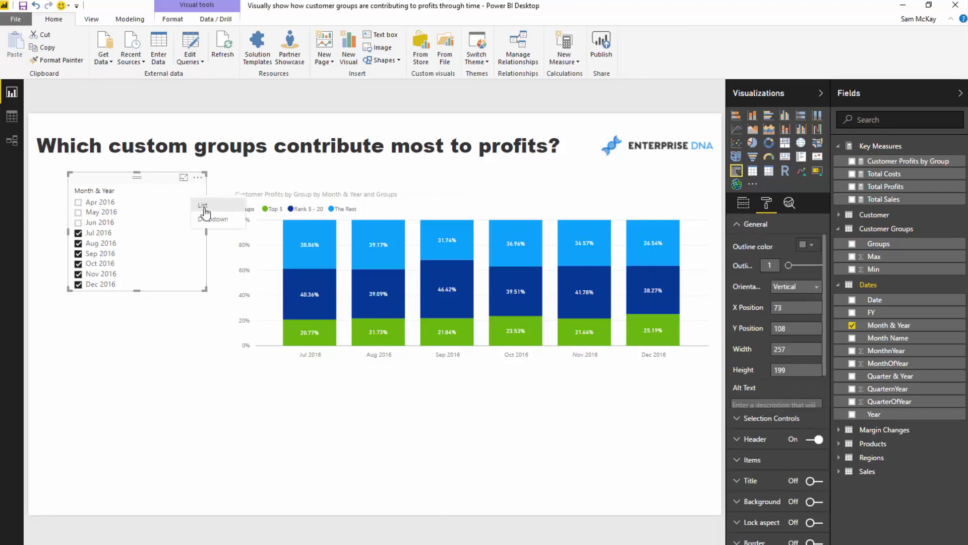
pyautogui.click(204, 215)
pyautogui.moveTo(162, 182); pyautogui.dragTo(161, 172)
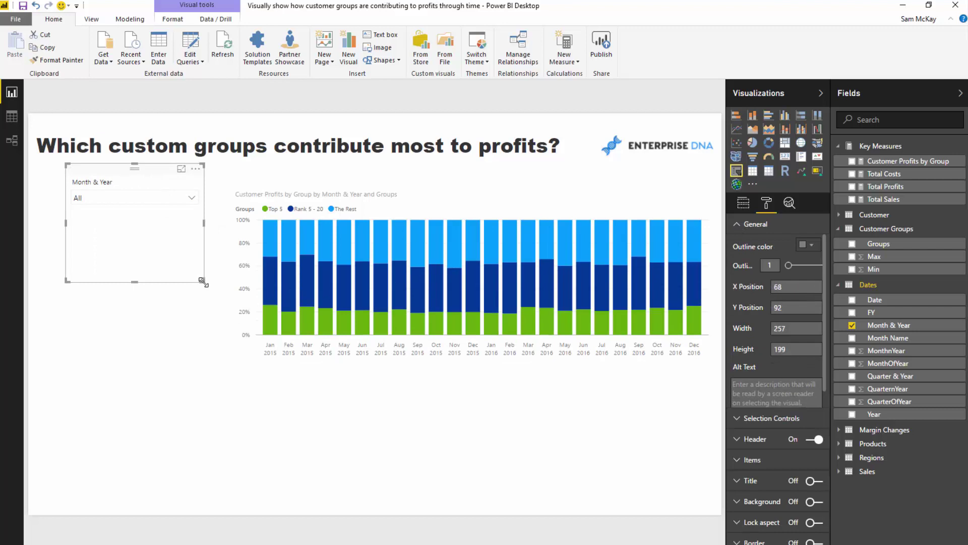
pyautogui.moveTo(201, 281); pyautogui.dragTo(189, 219)
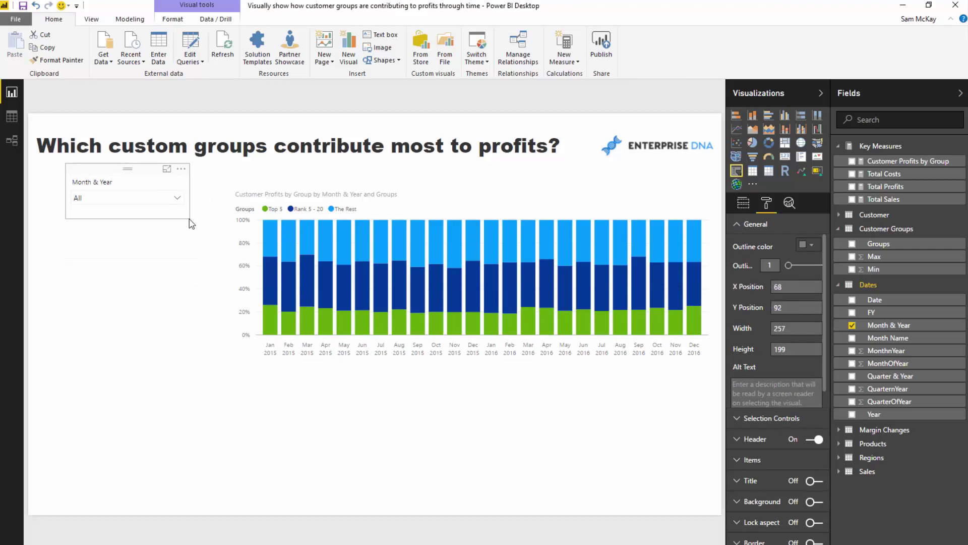
# Step: Add a Total Profits chart by Product Name and switch it to a horizontal stacked bar chart
pyautogui.click(143, 303)
pyautogui.moveTo(887, 186); pyautogui.dragTo(152, 315)
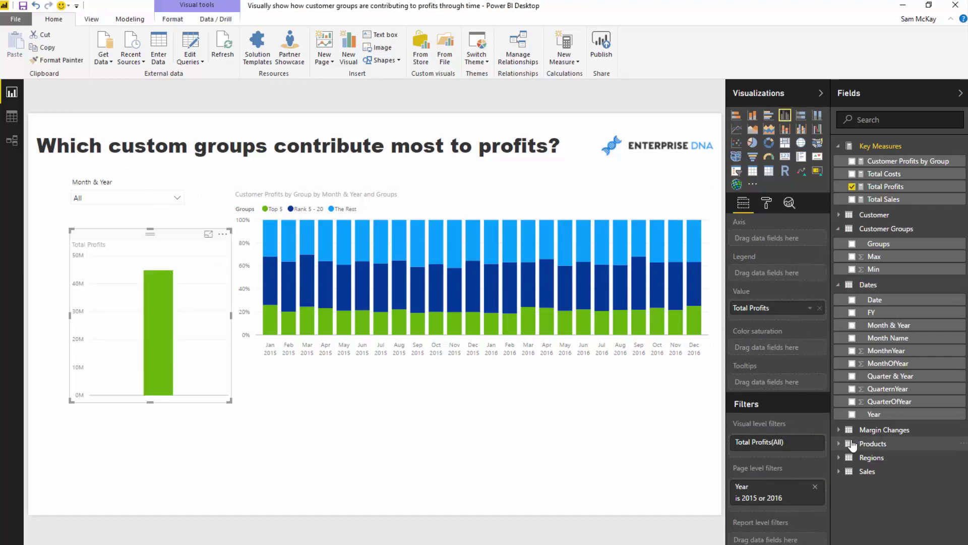
pyautogui.click(839, 443)
pyautogui.moveTo(888, 471); pyautogui.dragTo(780, 241)
pyautogui.click(736, 115)
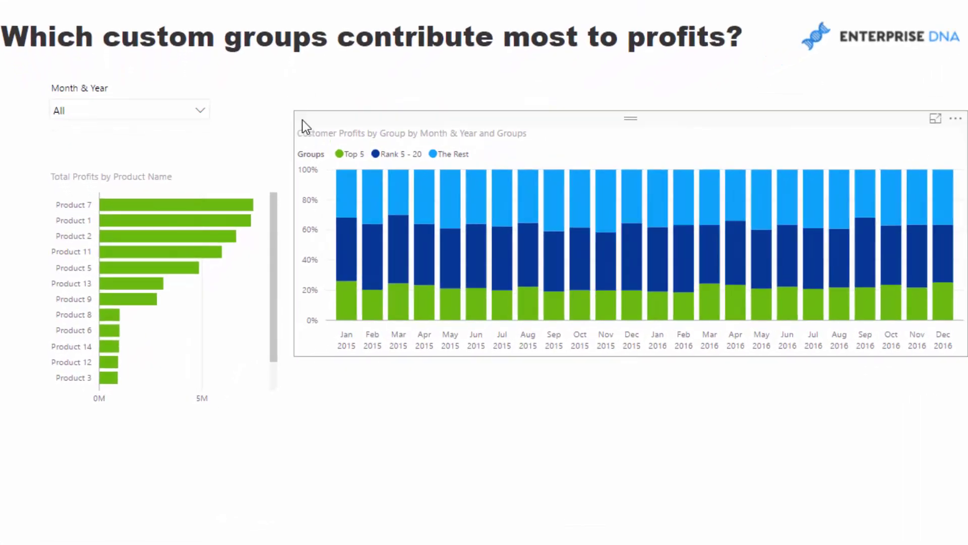
# Step: Resize and reposition both charts, then tick the first 2016 months in the Month & Year slicer
pyautogui.moveTo(304, 121); pyautogui.dragTo(308, 131)
pyautogui.moveTo(481, 149); pyautogui.dragTo(476, 180)
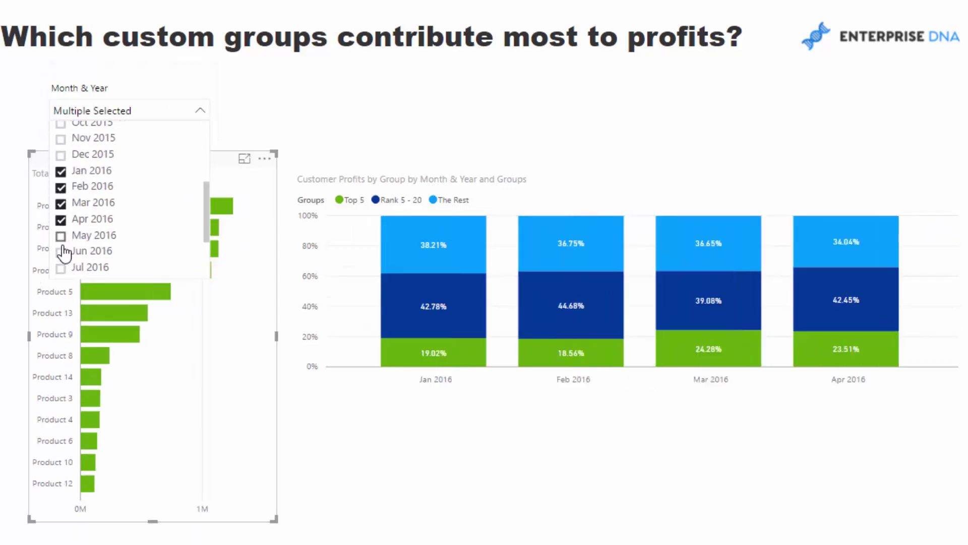
pyautogui.click(61, 237)
pyautogui.click(61, 252)
pyautogui.click(61, 268)
pyautogui.scroll(-3, 64, 275)
# Step: Tick Aug through Dec 2016 so the slicer covers all twelve 2016 months
pyautogui.click(60, 208)
pyautogui.click(61, 224)
pyautogui.click(61, 239)
pyautogui.click(60, 256)
pyautogui.click(60, 272)
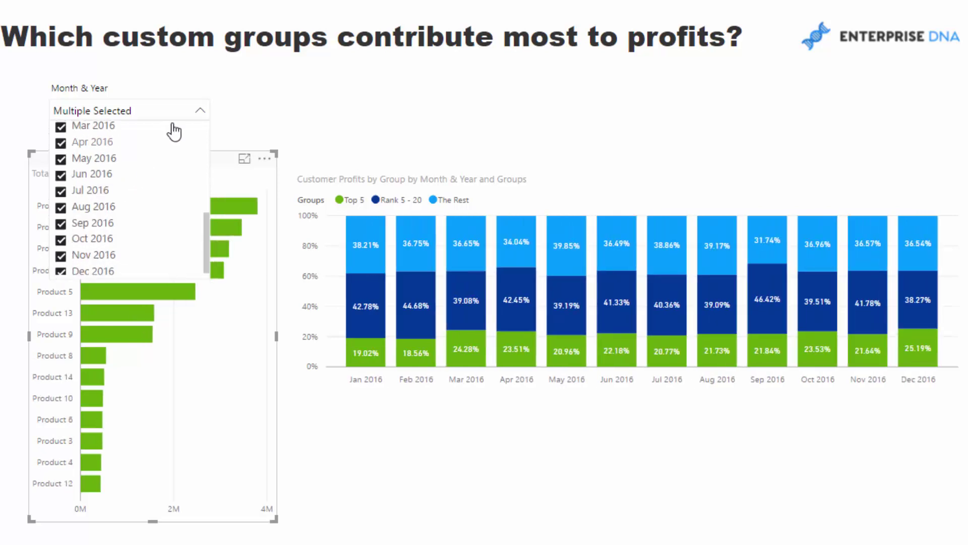
pyautogui.click(186, 69)
pyautogui.click(643, 169)
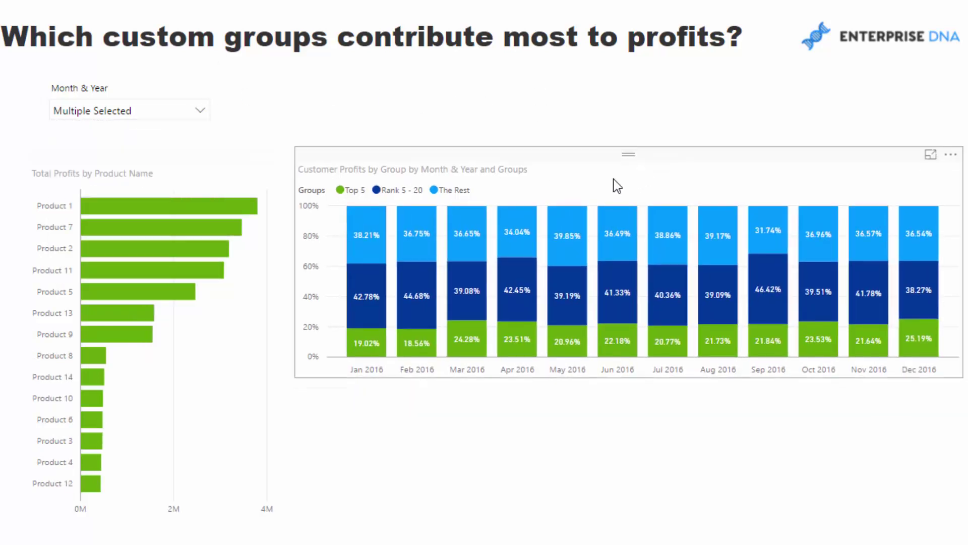
# Step: Use Edit interactions to make the product bar chart filter the customer-group chart instead of highlighting it
pyautogui.click(189, 153)
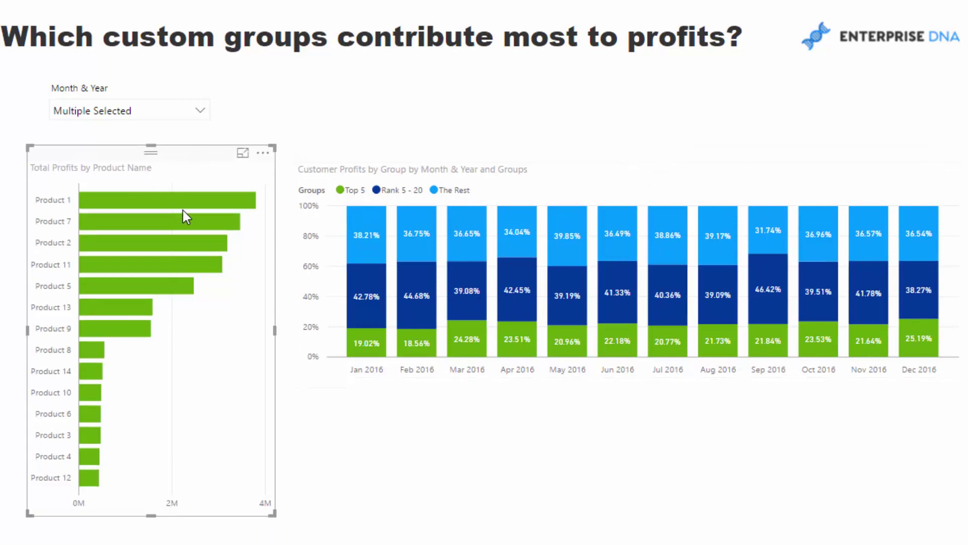
pyautogui.click(195, 199)
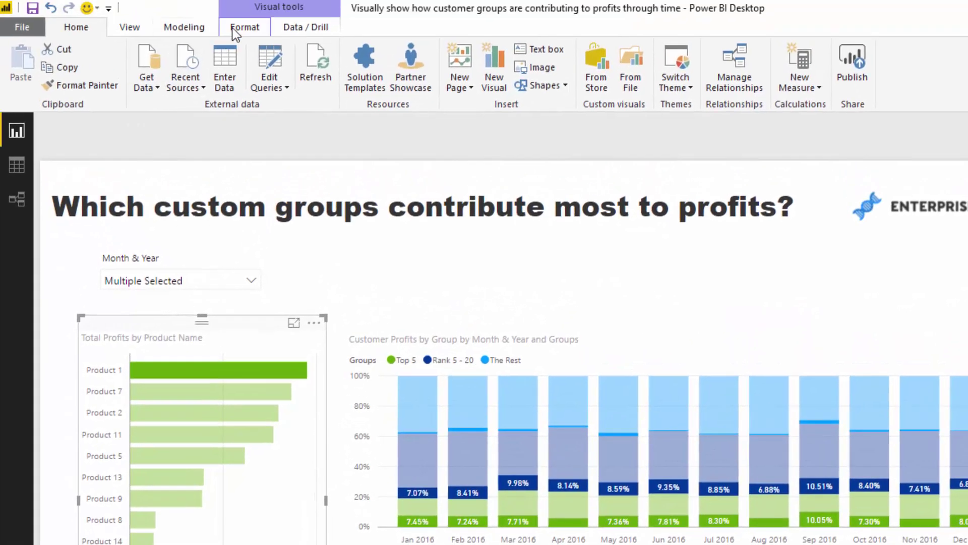
pyautogui.click(214, 0)
pyautogui.click(7, 12)
pyautogui.click(869, 144)
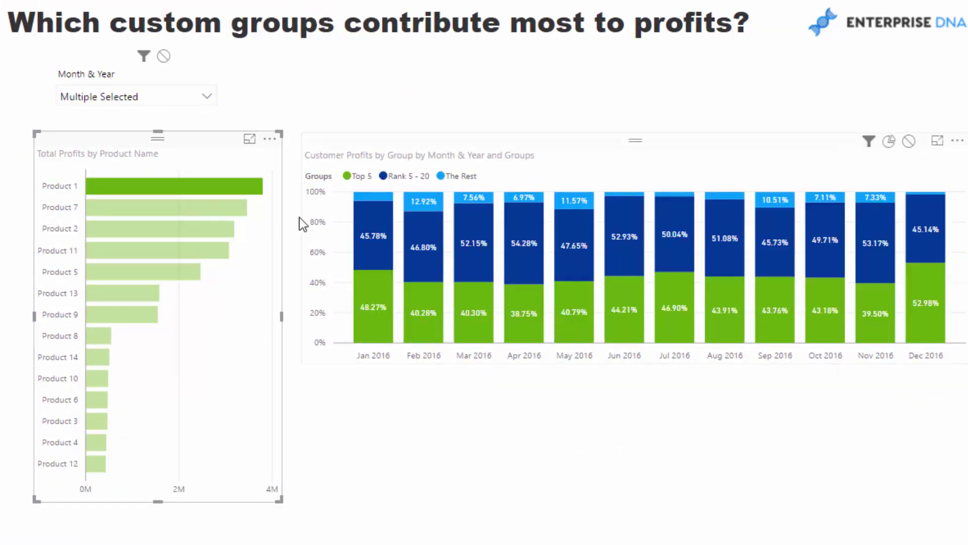
# Step: Test the filter with Products 7, 2, 11, 5, 13 and 9, then clear it
pyautogui.click(156, 209)
pyautogui.click(168, 231)
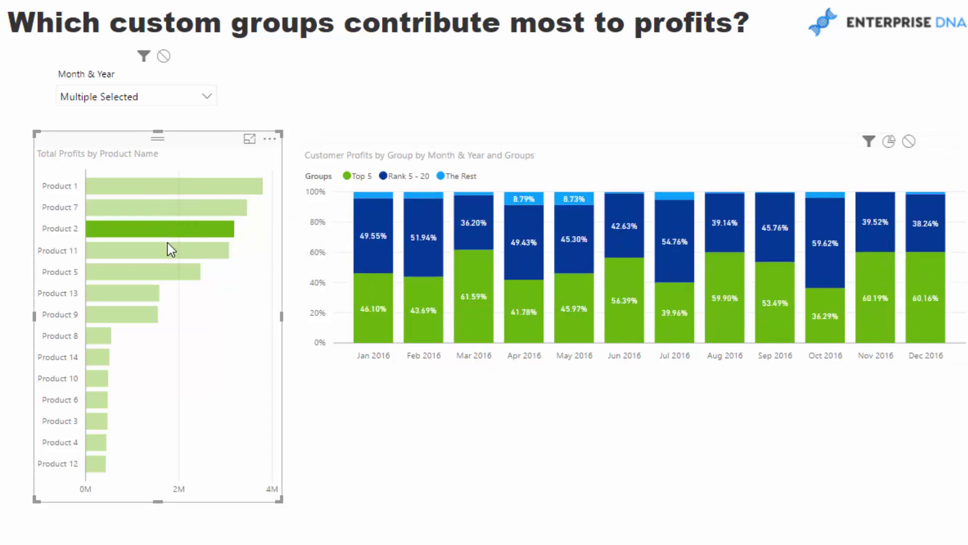
pyautogui.click(167, 251)
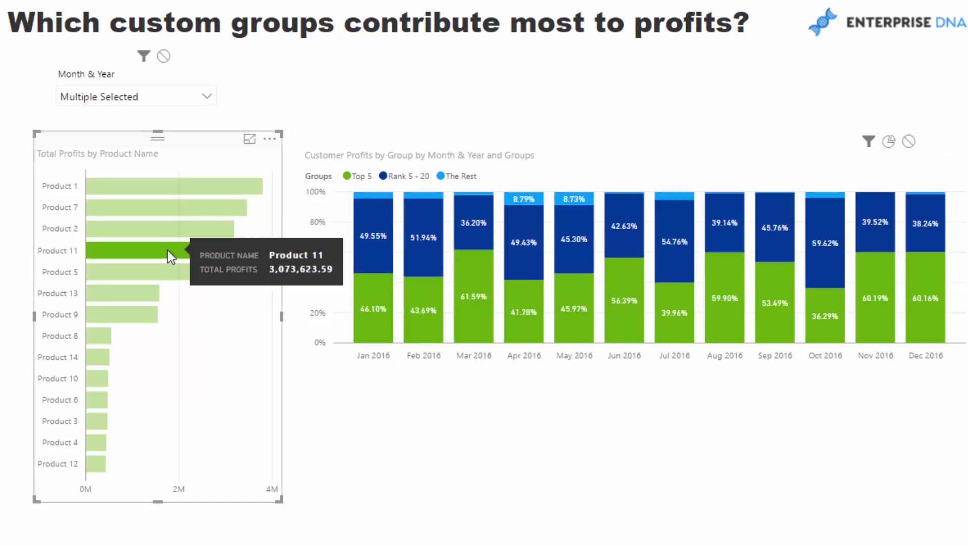
pyautogui.click(155, 272)
pyautogui.click(142, 292)
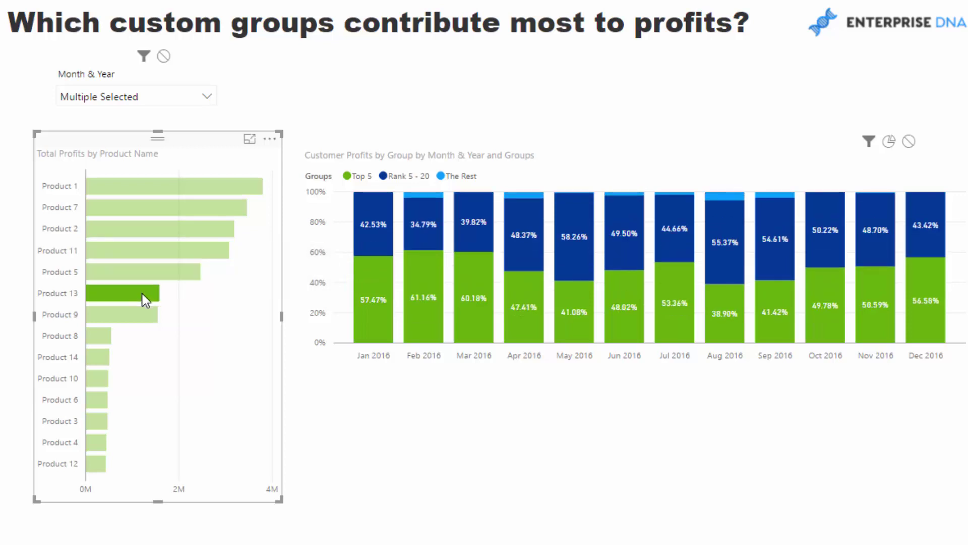
pyautogui.click(133, 315)
pyautogui.click(206, 190)
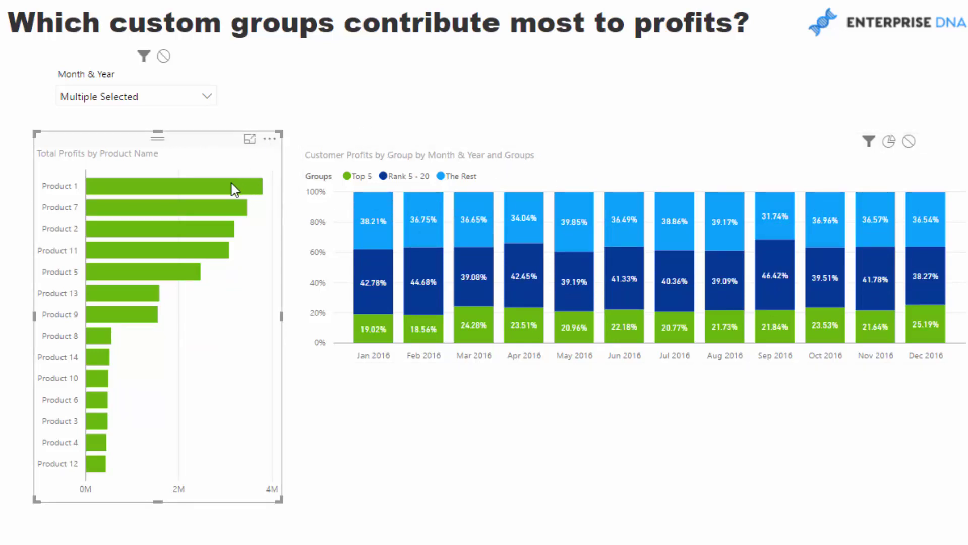
pyautogui.click(594, 147)
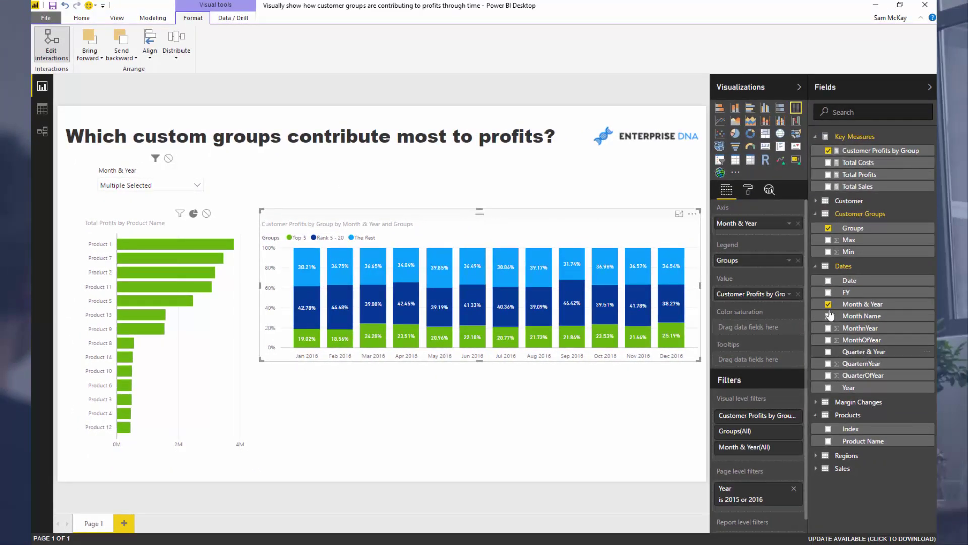
# Step: Replace Month & Year with Quarter & Year on the chart axis and reset the slicer to All
pyautogui.moveTo(857, 352); pyautogui.dragTo(796, 218)
pyautogui.click(798, 223)
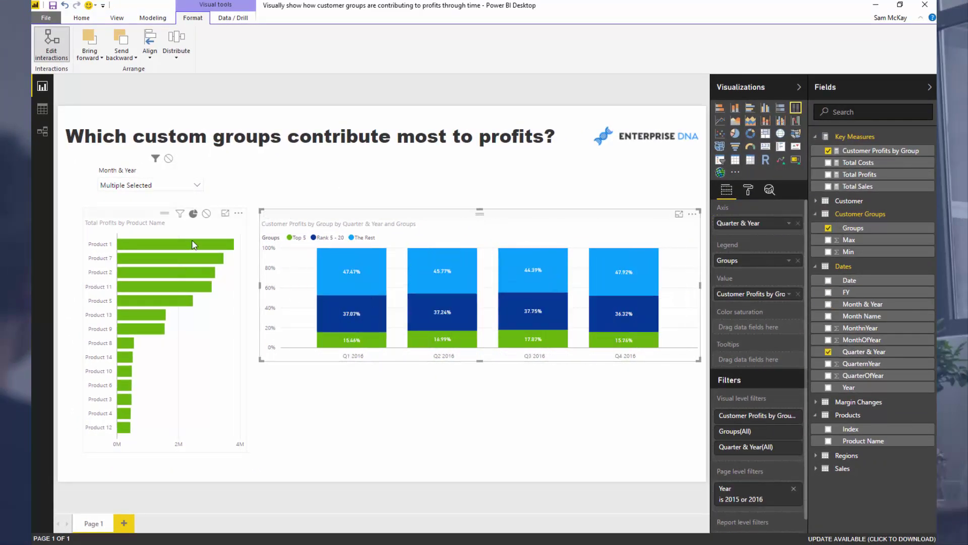
pyautogui.click(196, 185)
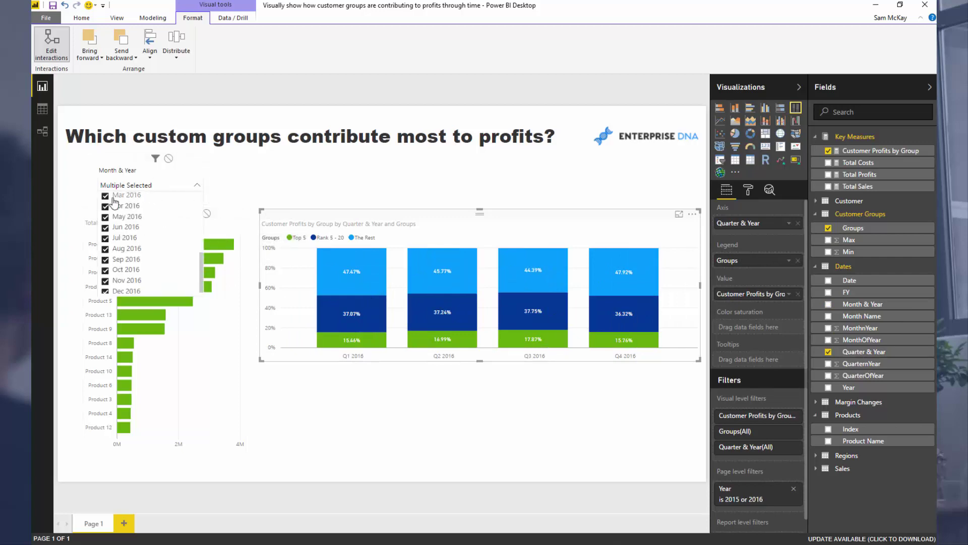
pyautogui.scroll(5, 115, 202)
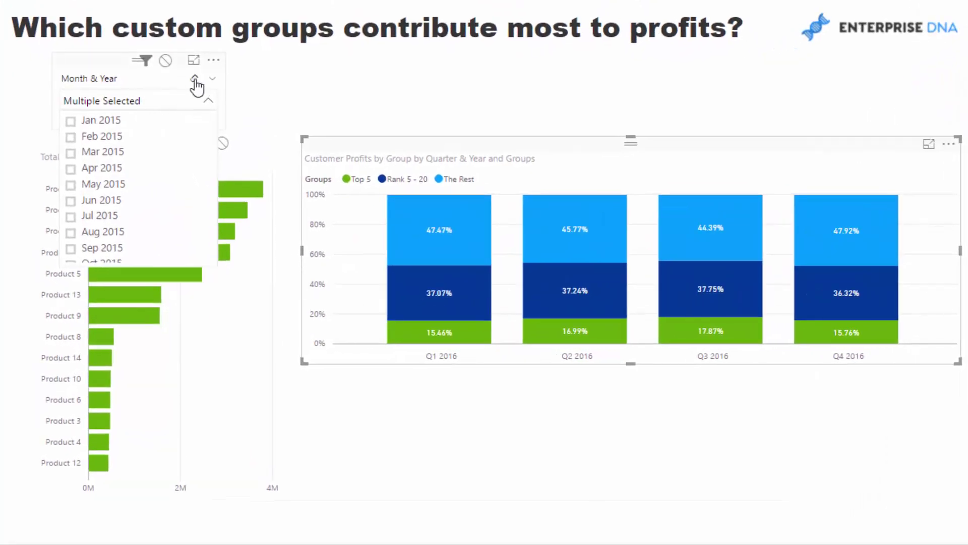
pyautogui.click(195, 79)
# Step: Filter the quarterly chart by Products 7, 1, 2, 11, 5 and 13 in turn
pyautogui.click(183, 189)
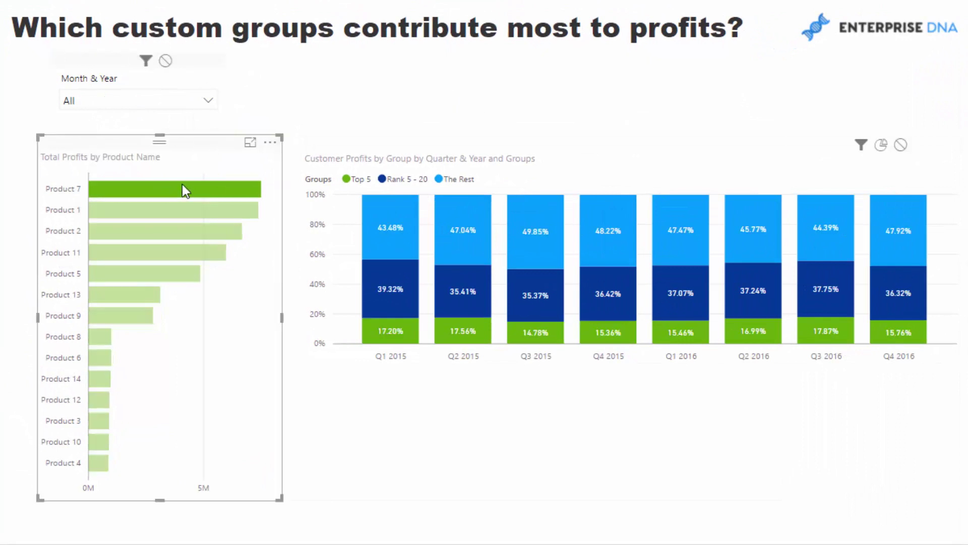
pyautogui.click(209, 212)
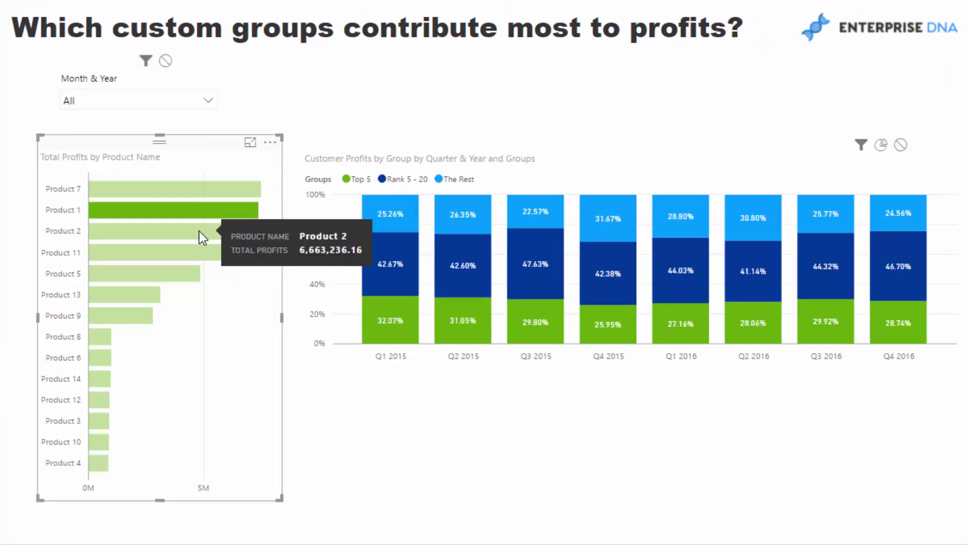
pyautogui.click(198, 231)
pyautogui.moveTo(192, 252)
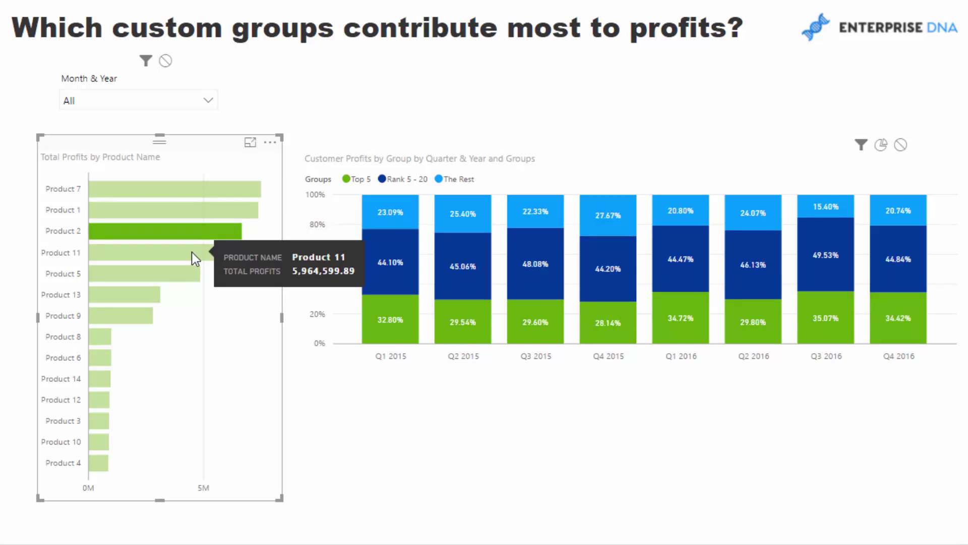
pyautogui.click(192, 252)
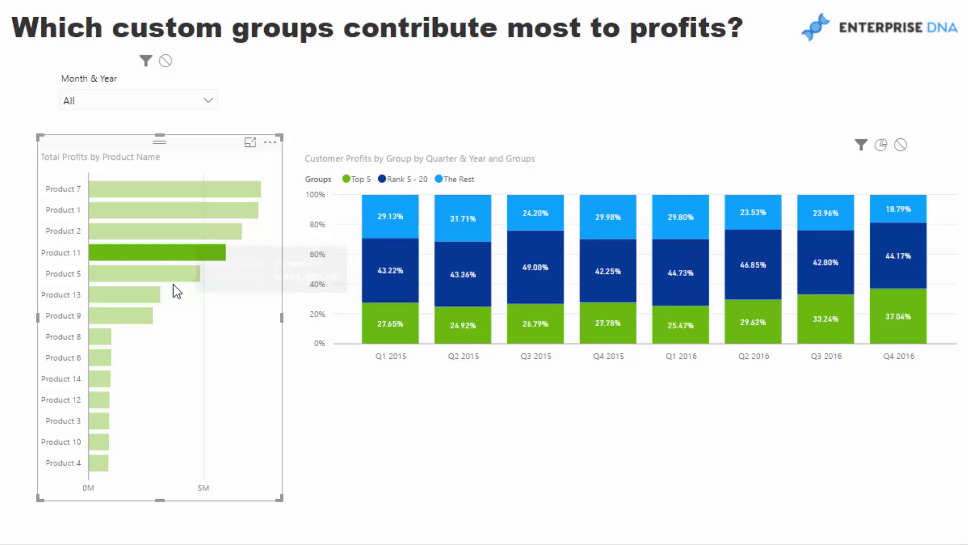
pyautogui.click(155, 272)
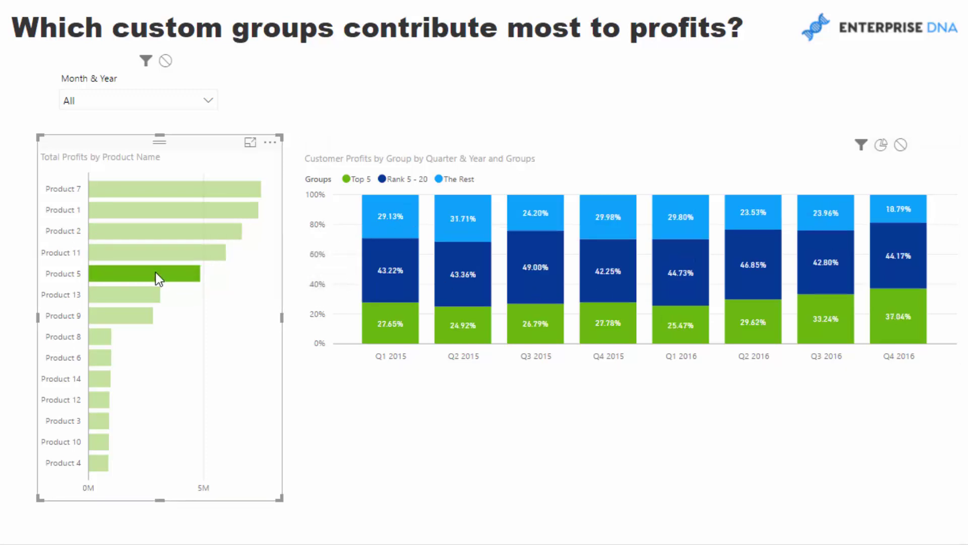
pyautogui.click(137, 292)
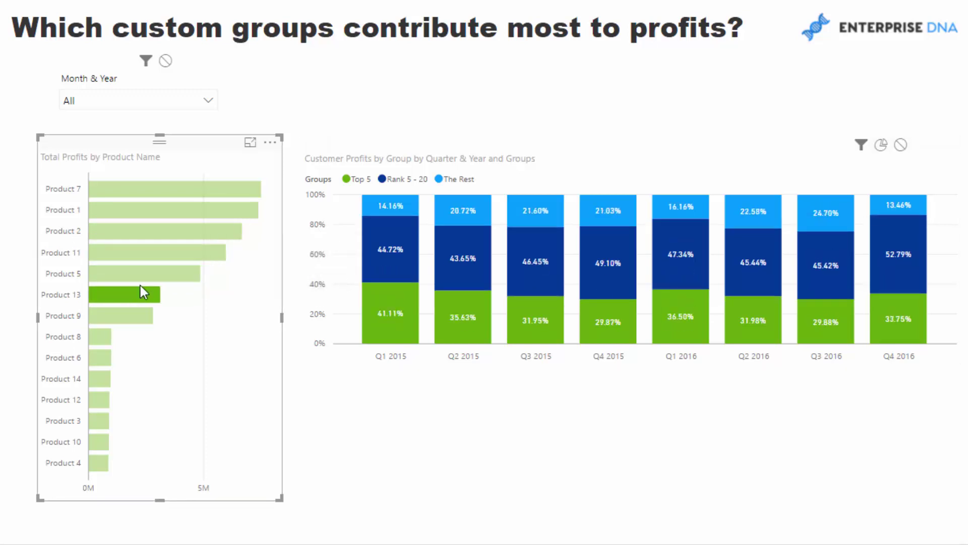
# Step: Cycle through Products 7, 1, 2, 11, 5 and 13 again, clear the filter, then reselect Product 7
pyautogui.click(202, 185)
pyautogui.click(197, 206)
pyautogui.click(182, 229)
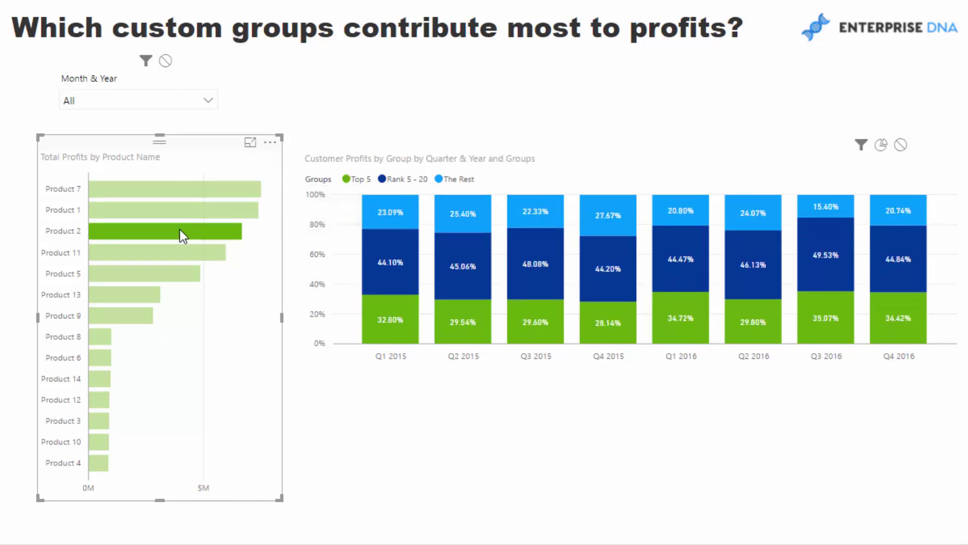
pyautogui.click(171, 254)
pyautogui.click(165, 271)
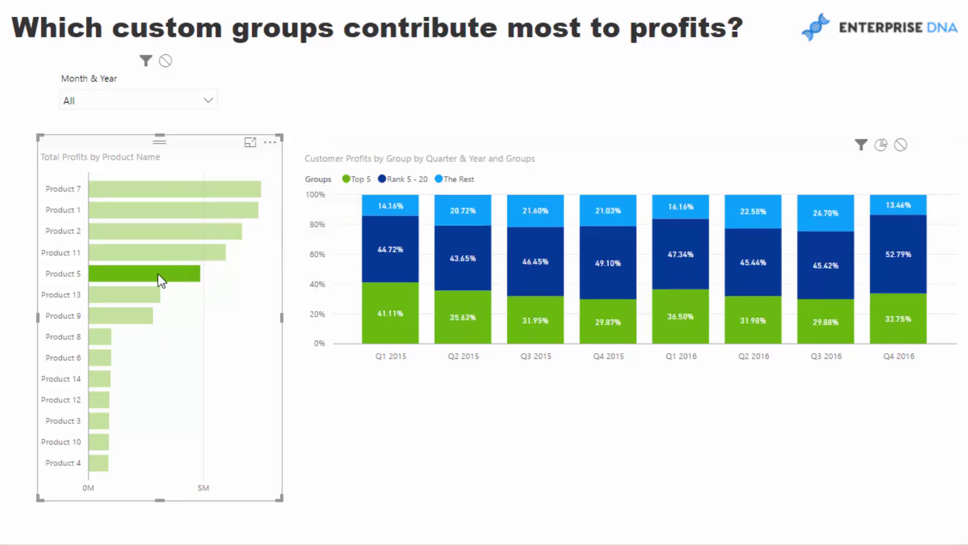
pyautogui.click(140, 297)
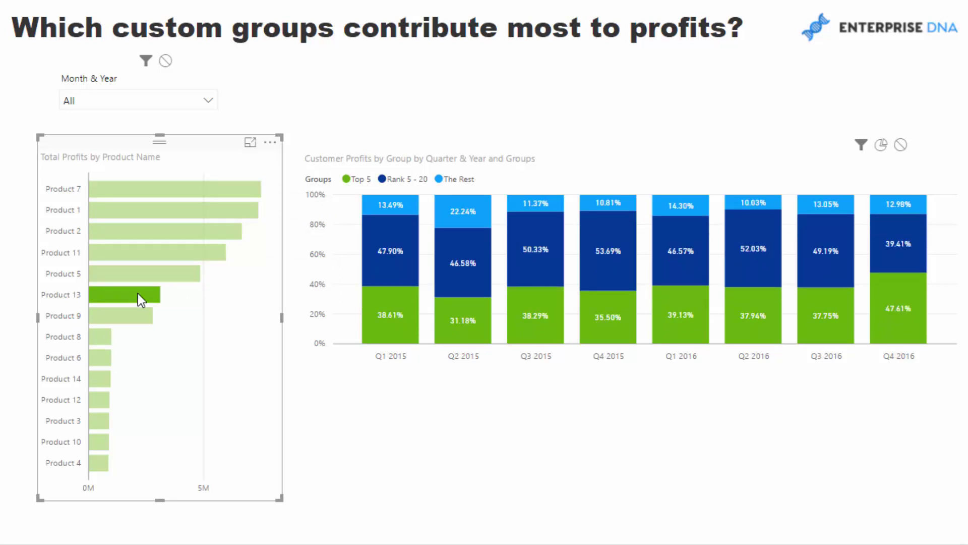
pyautogui.click(138, 294)
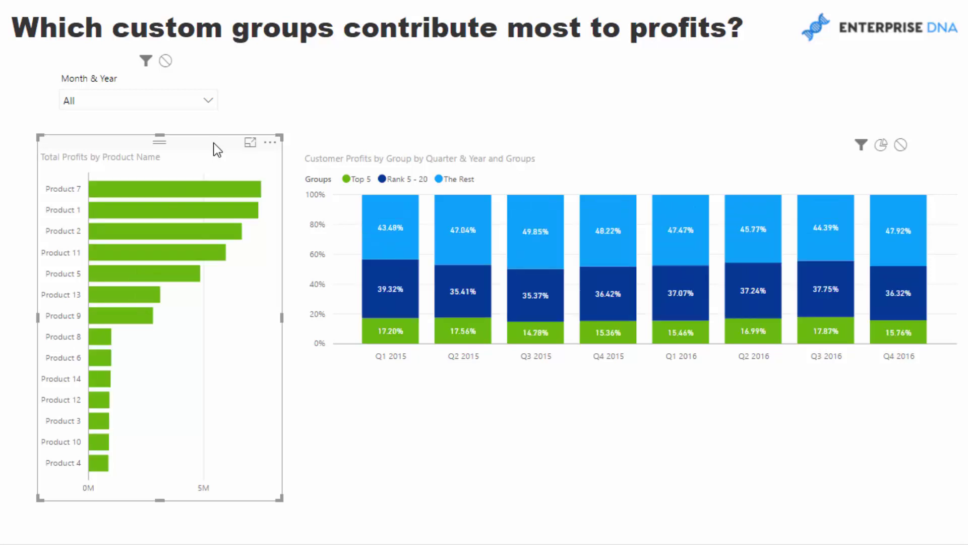
pyautogui.click(219, 188)
# Step: Add Products 1 and 2 to the Product 7 filter with Ctrl+click
pyautogui.keyDown('ctrl'); pyautogui.click(212, 210); pyautogui.keyUp('ctrl')
pyautogui.keyDown('ctrl'); pyautogui.click(205, 230); pyautogui.keyUp('ctrl')
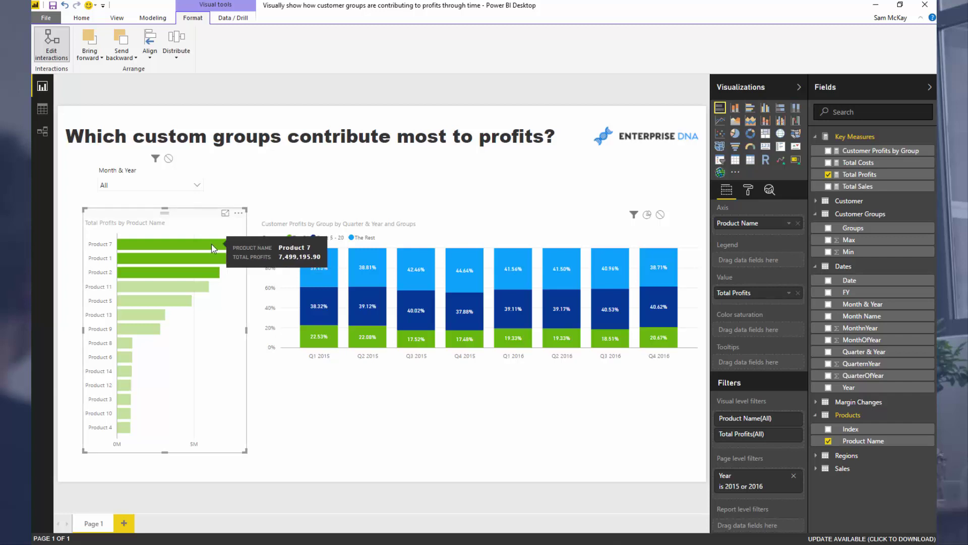
# Step: Clear the product filter and display the Customer Profits by Group DAX formula
pyautogui.click(211, 244)
pyautogui.click(880, 150)
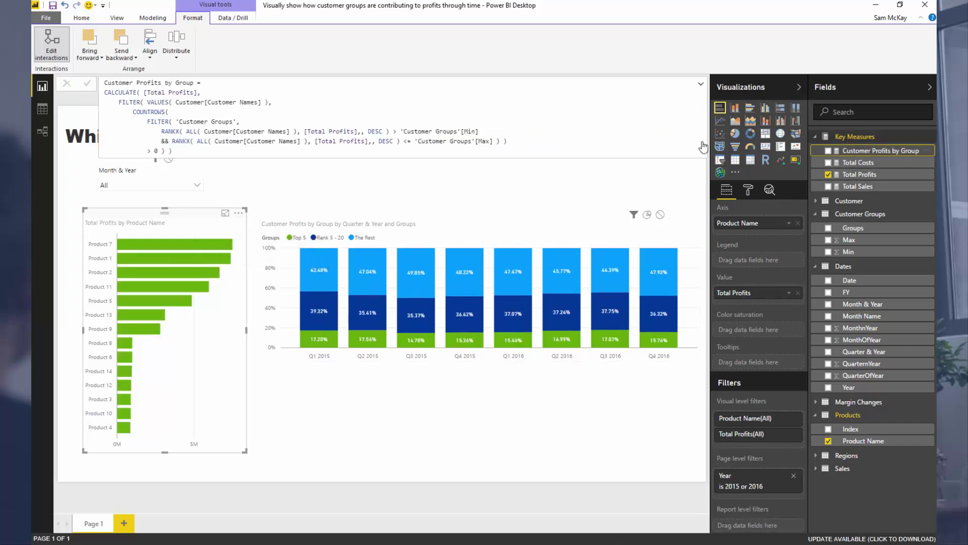
pyautogui.click(174, 150)
pyautogui.hotkey('ctrl', 'a')
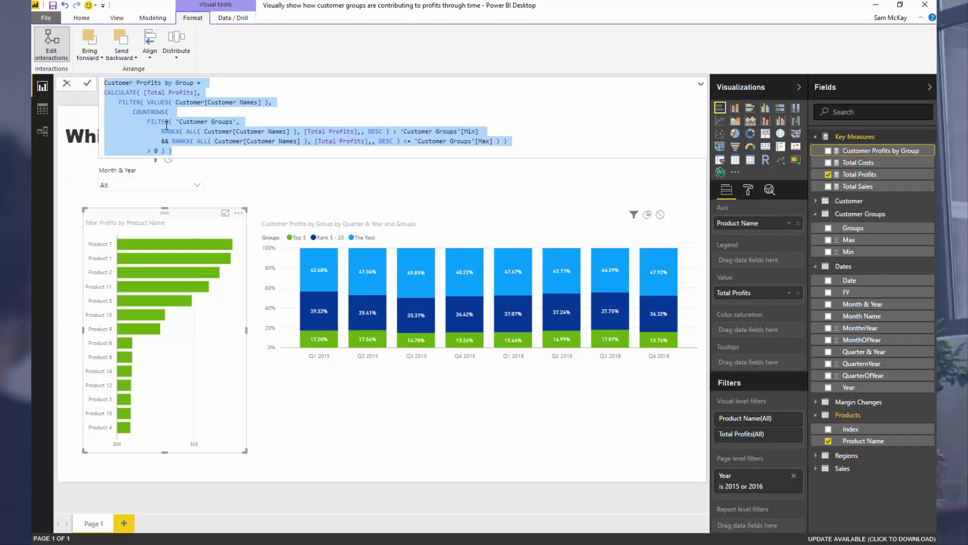
pyautogui.click(179, 153)
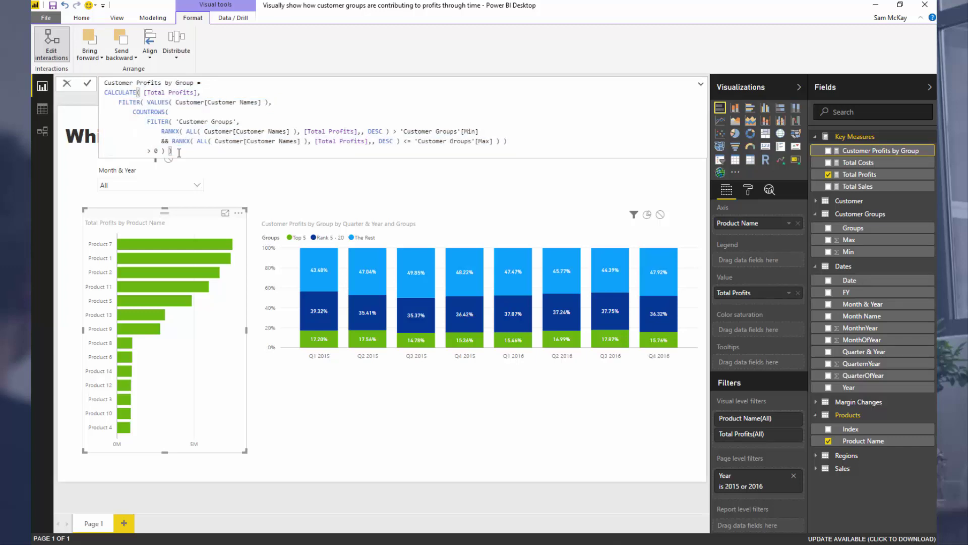